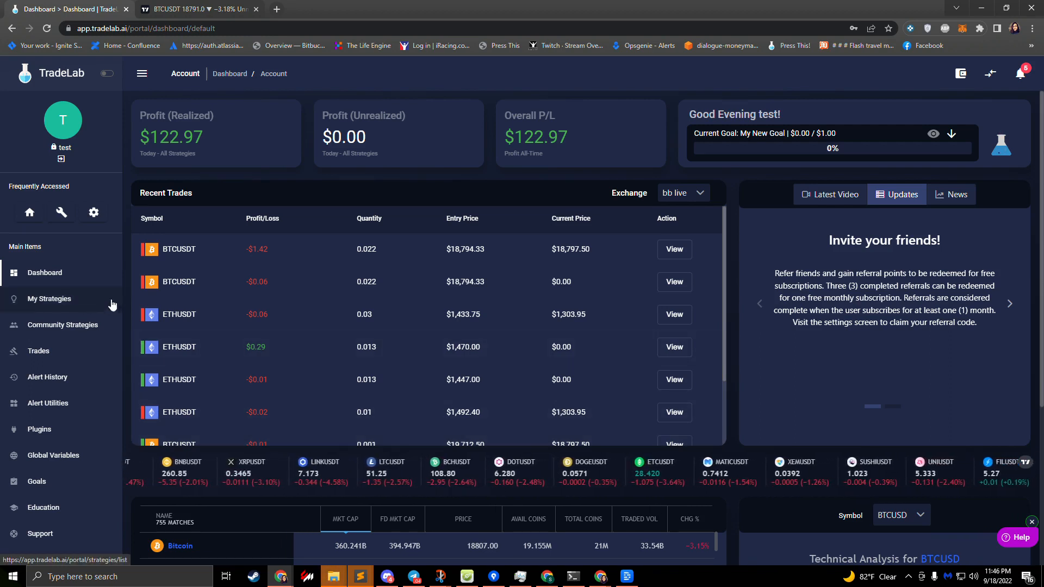
Step: Copy the Cryptograph Multi Template from the community strategies into the account's own strategies
left_click(56, 326)
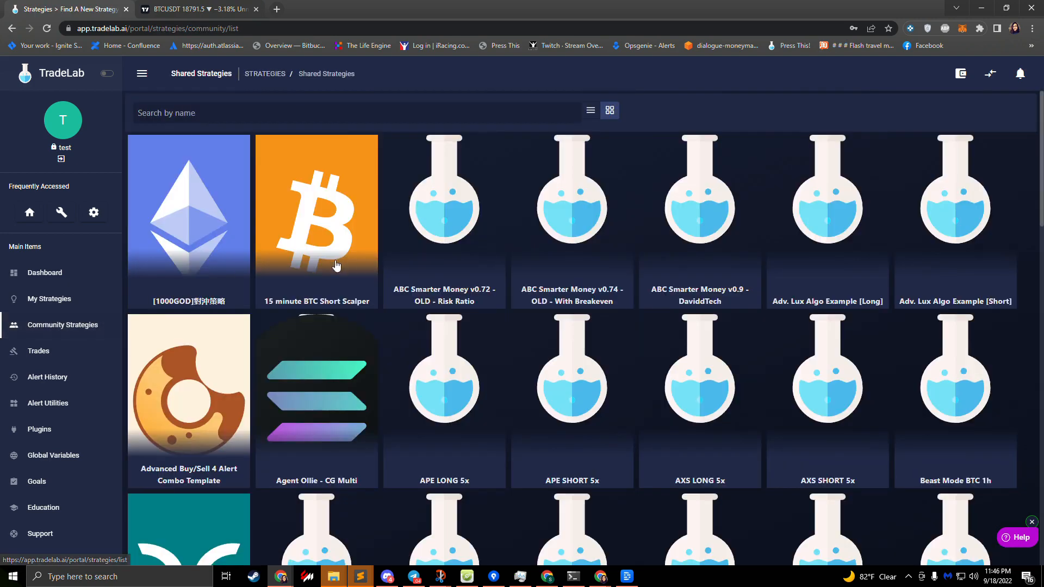
scroll(533, 292, "down", 3)
scroll(539, 291, "down", 1)
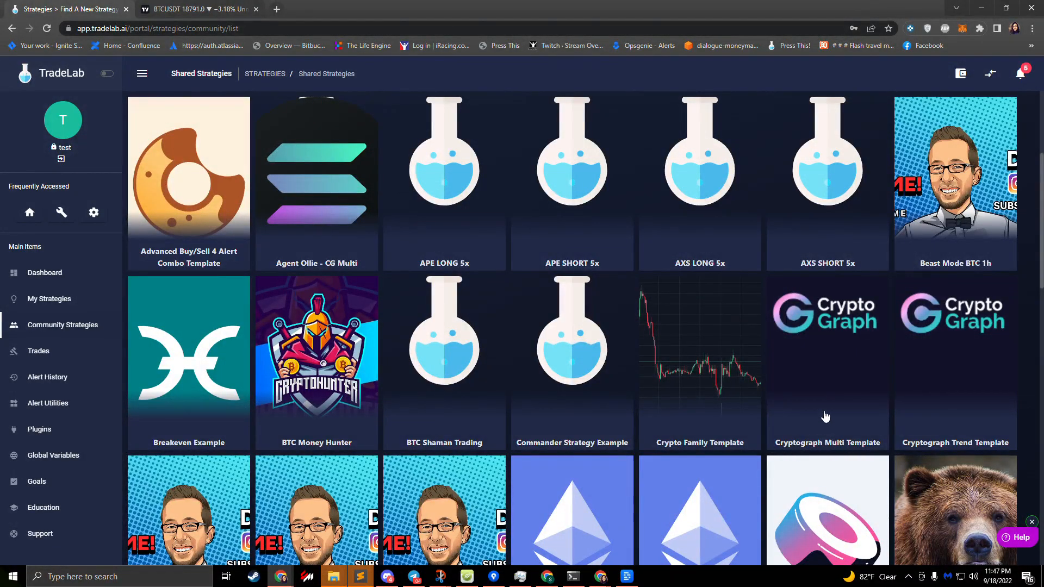
left_click(825, 416)
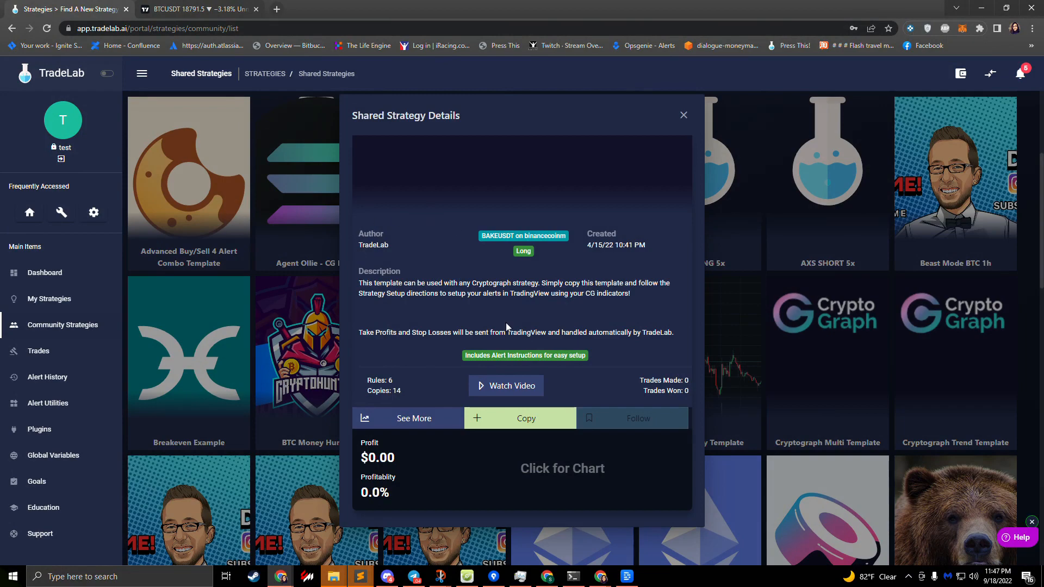
left_click(519, 424)
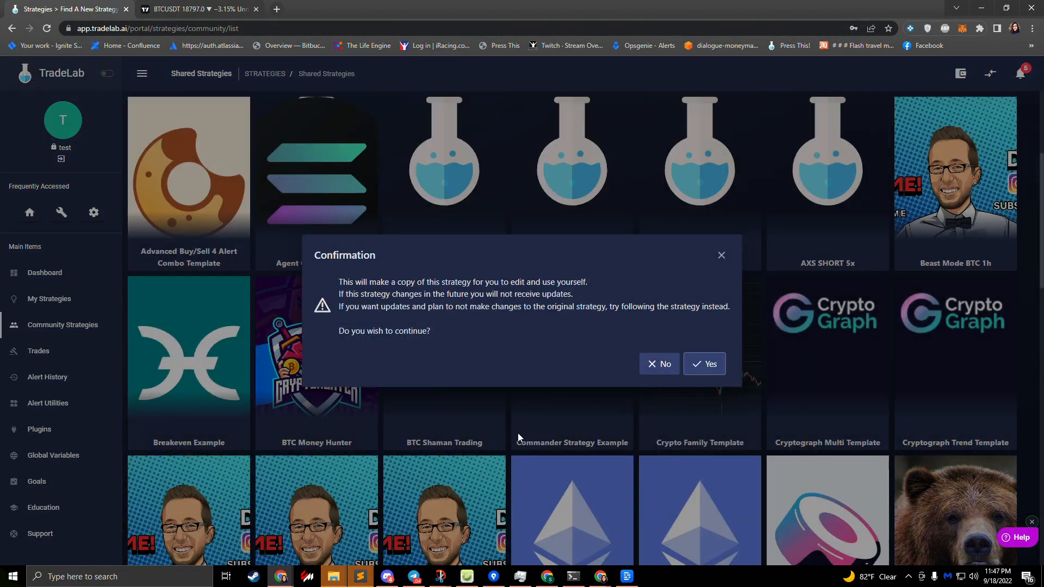
left_click(704, 364)
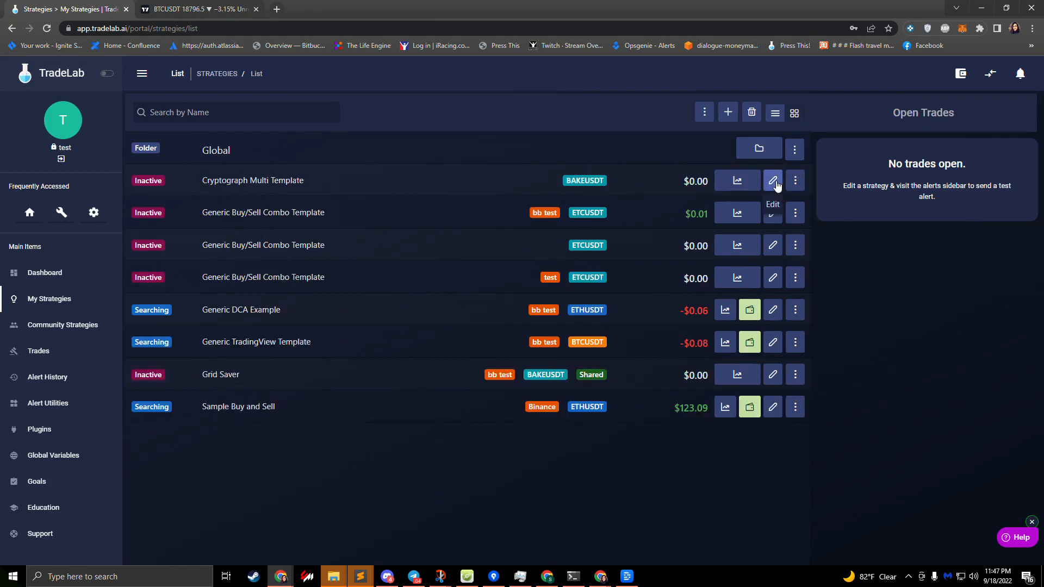
Step: Show the strategy list as cards and open the Cryptograph Multi Template for editing
left_click(795, 113)
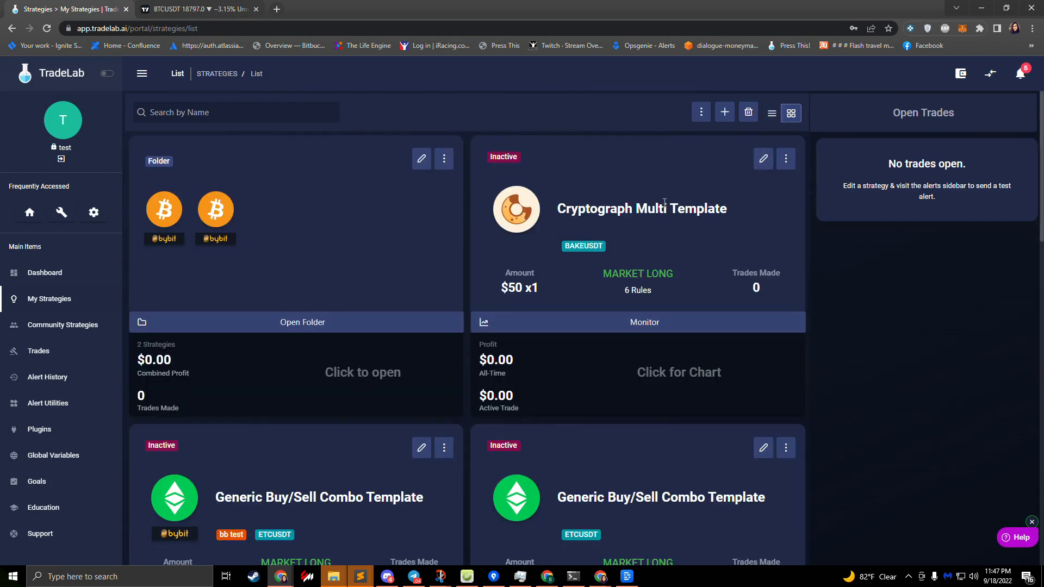
left_click(772, 113)
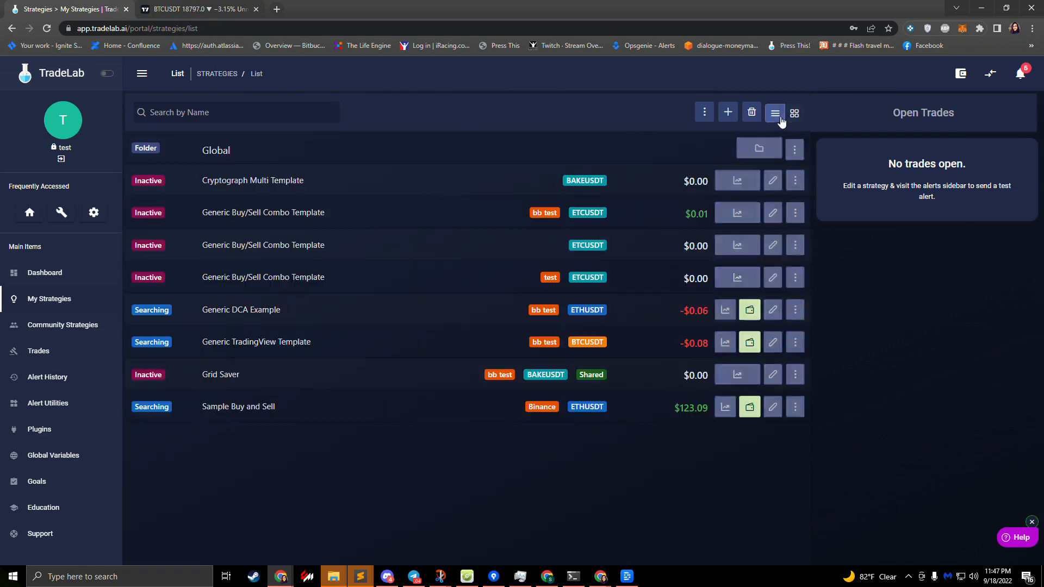
left_click(795, 114)
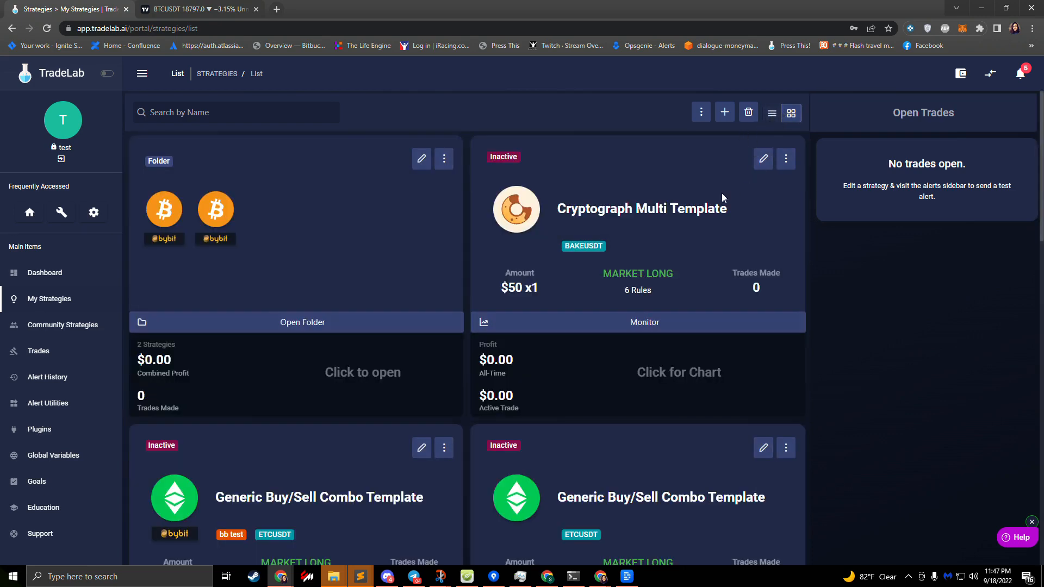
left_click(762, 160)
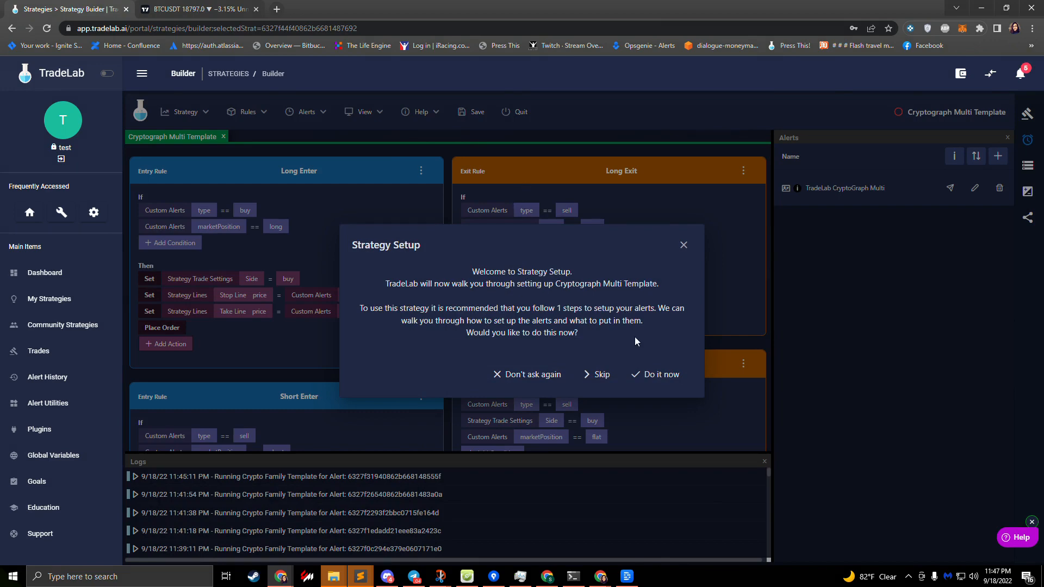
Step: Complete the guided setup with exchange bb test, Contract mode and symbol BTCUSDT, and open the TradeLab CryptoGraph Multi alert instructions
left_click(668, 376)
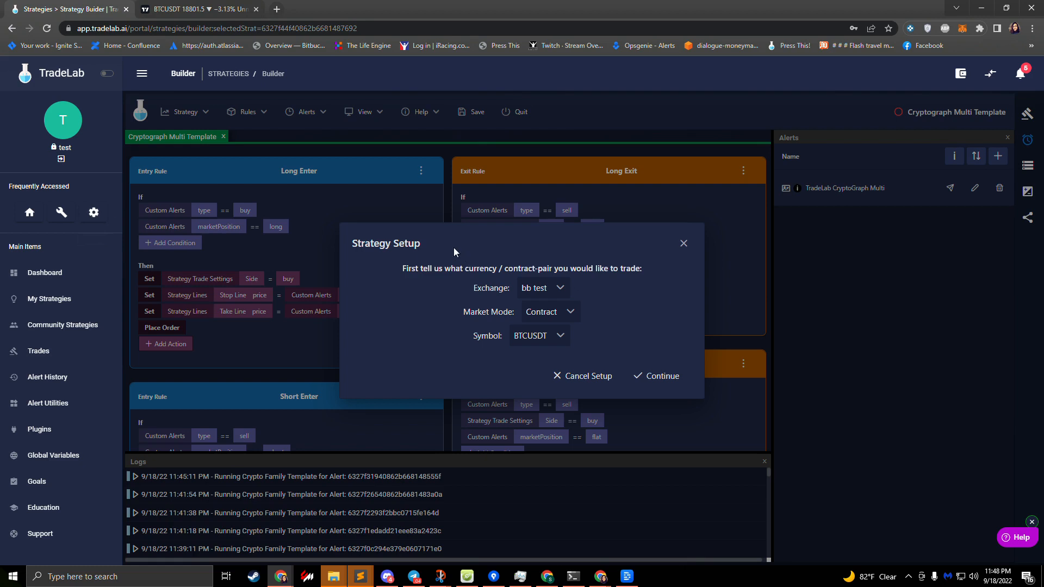
left_click(570, 314)
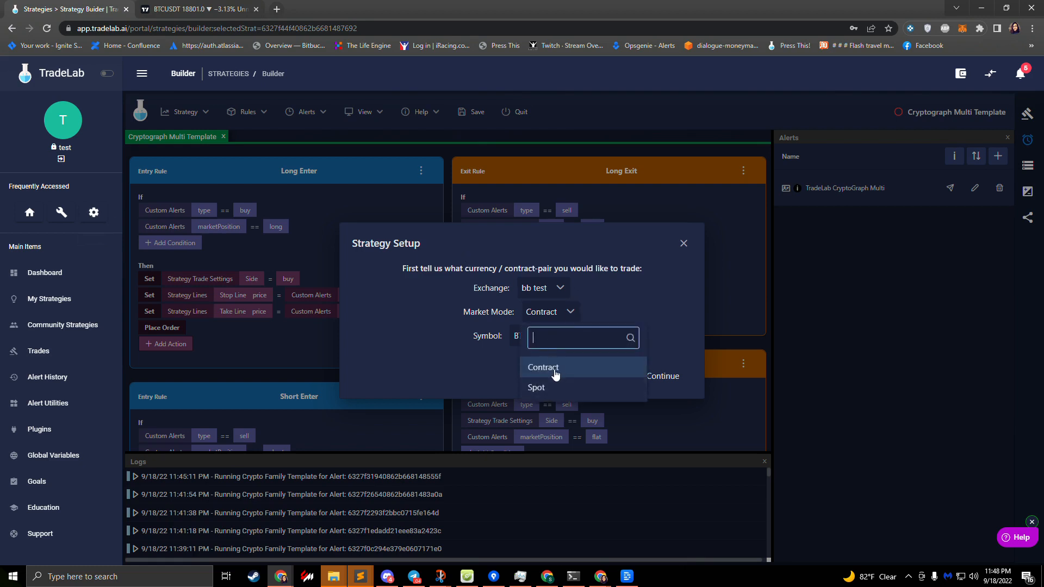
left_click(525, 364)
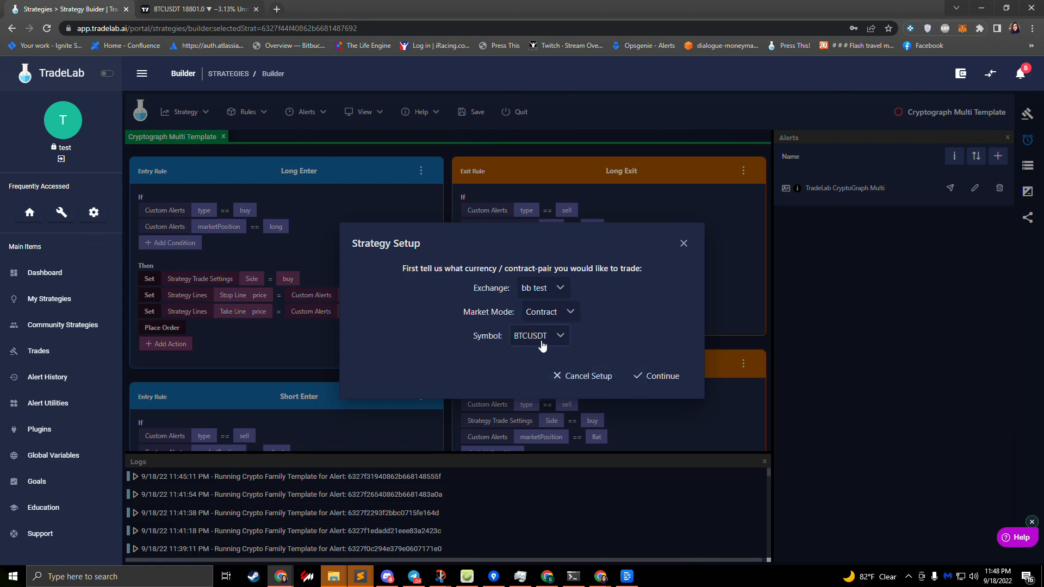
left_click(652, 384)
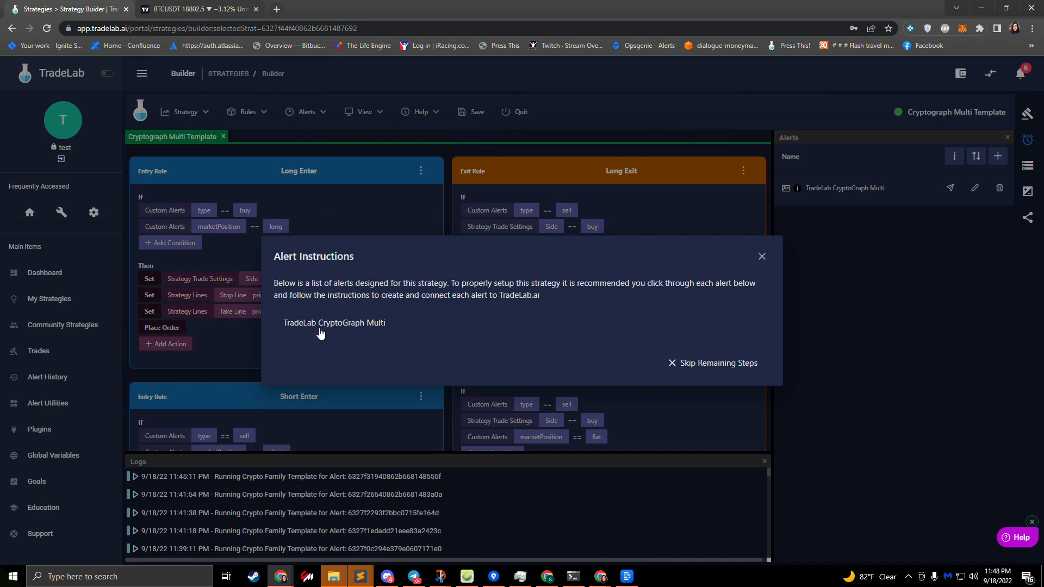
left_click(328, 325)
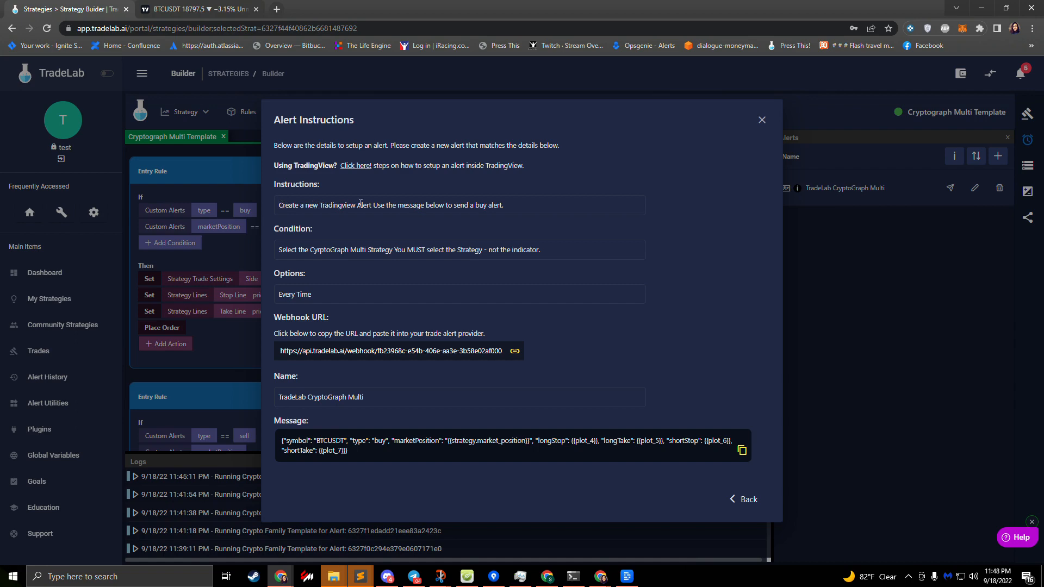
Step: Switch to the TradingView chart and start a new BTCUSDT alert with the CryptoGraph Multi Algo Strategy as its condition
left_click(175, 11)
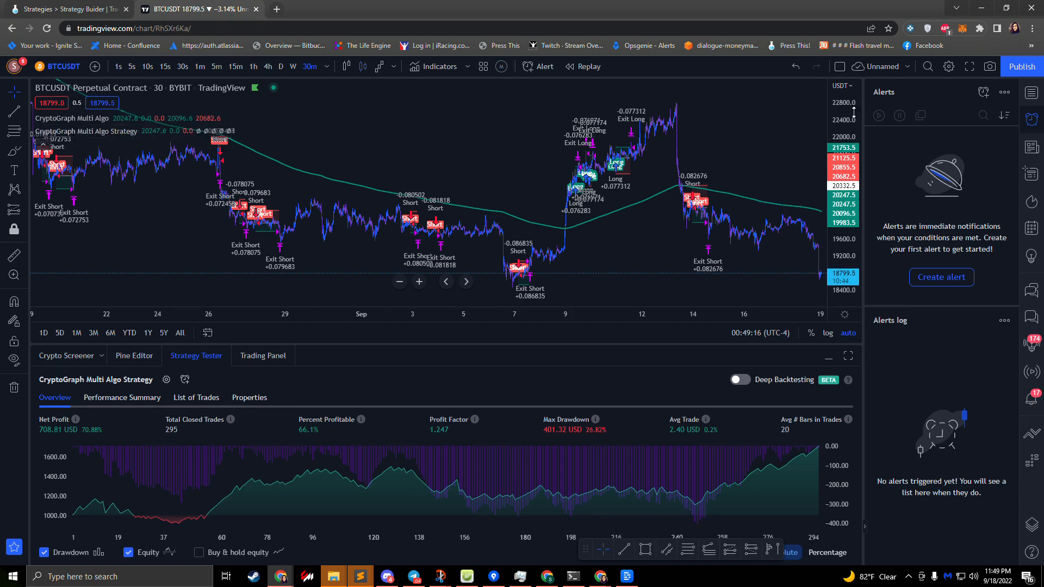
left_click(984, 94)
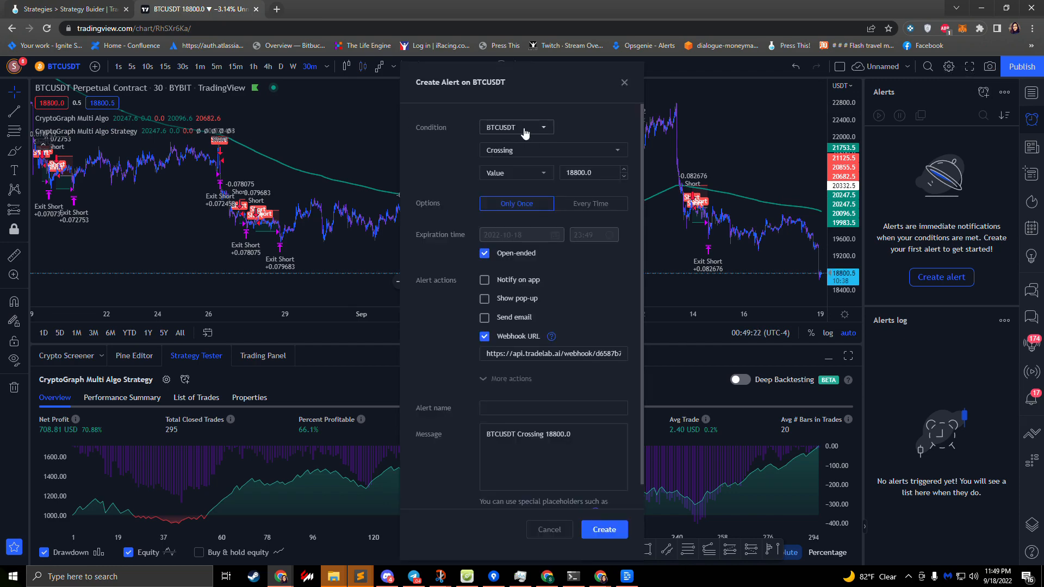
left_click(521, 130)
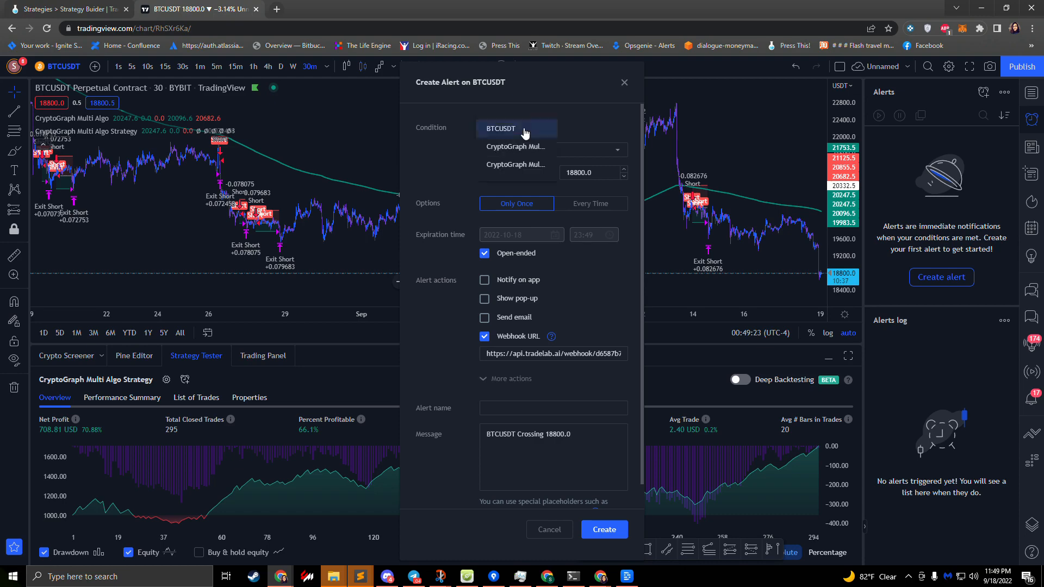
left_click(516, 165)
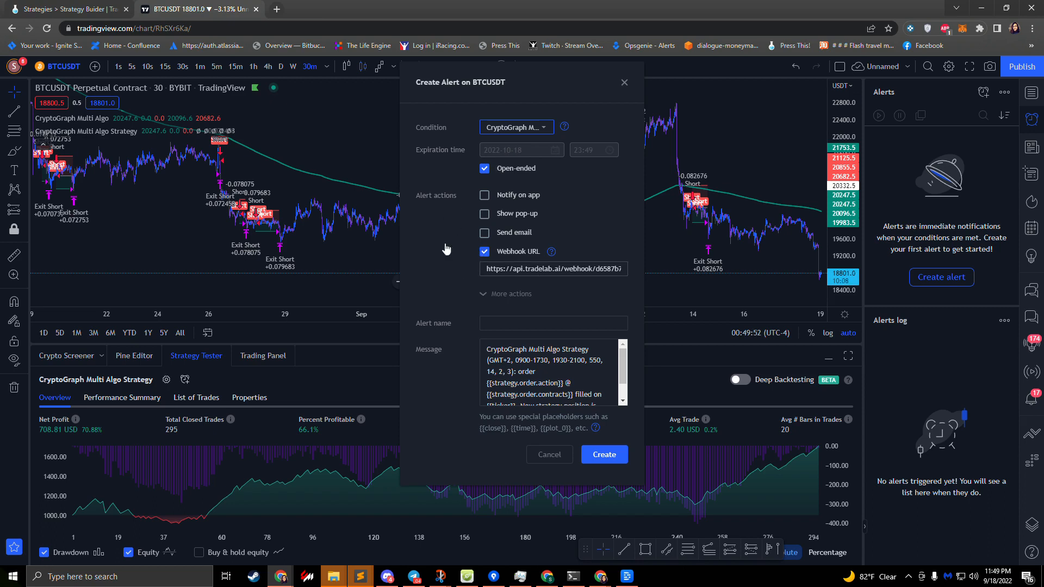
Step: Copy the webhook URL from the TradeLab alert instructions and replace the TradingView alert's webhook URL with it
left_click(71, 10)
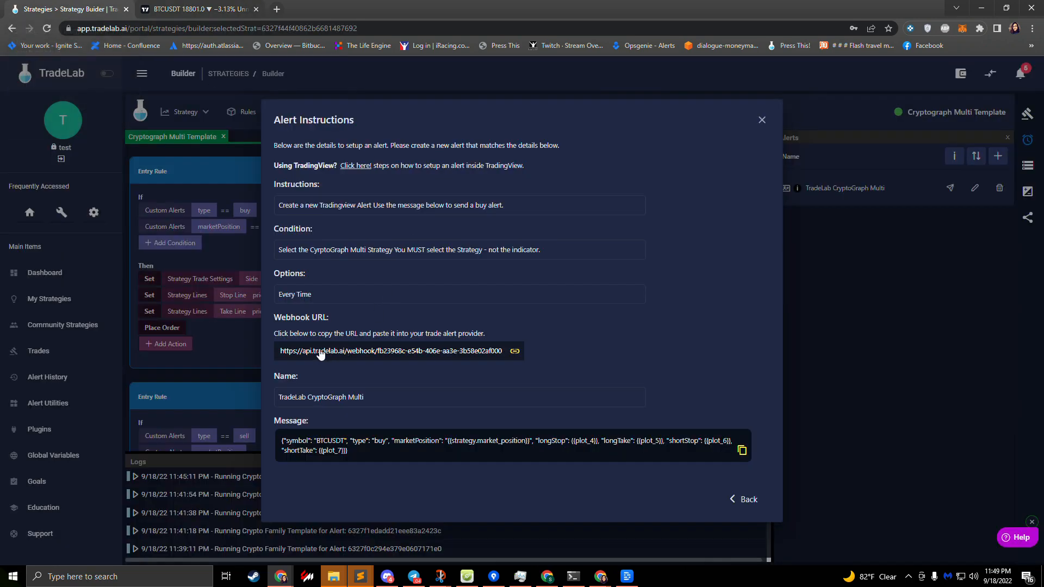
left_click(355, 350)
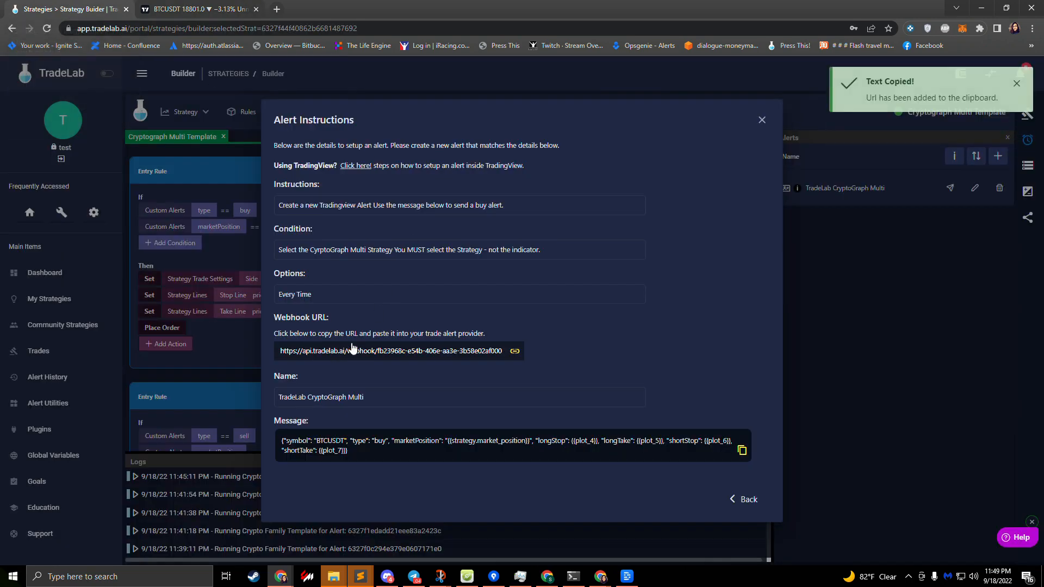
left_click(200, 9)
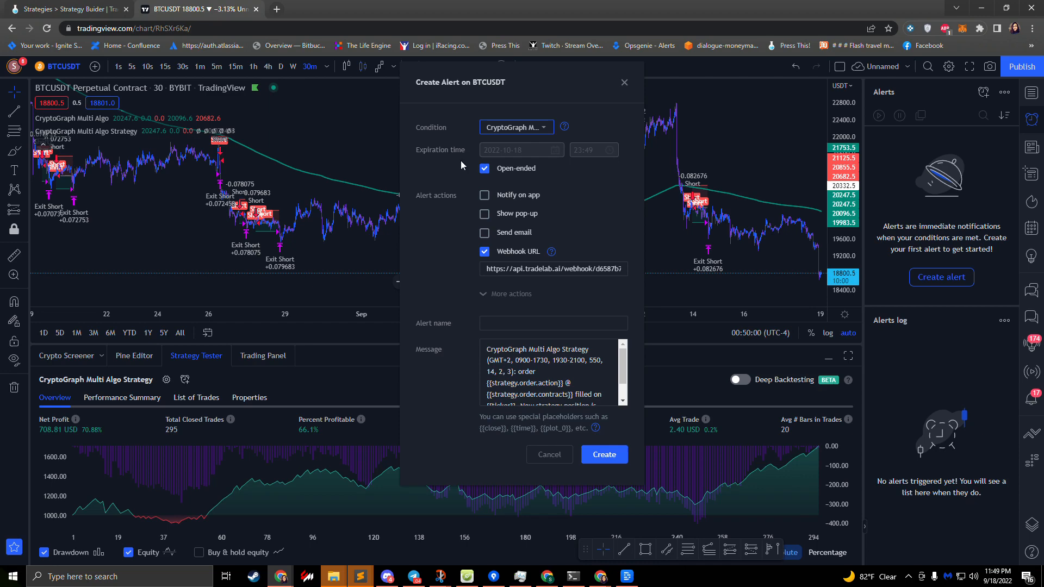
left_click(514, 269)
key("ctrl+a")
key("ctrl+v")
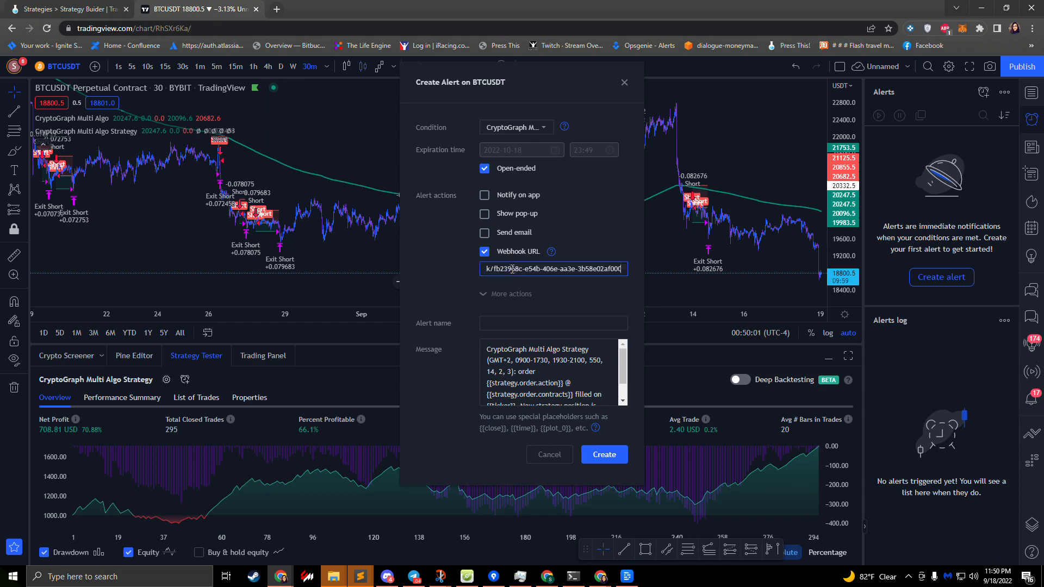
Step: Name the TradingView alert "TradeLab CryptoGraph Multi", as given in the TradeLab instructions
left_click(76, 10)
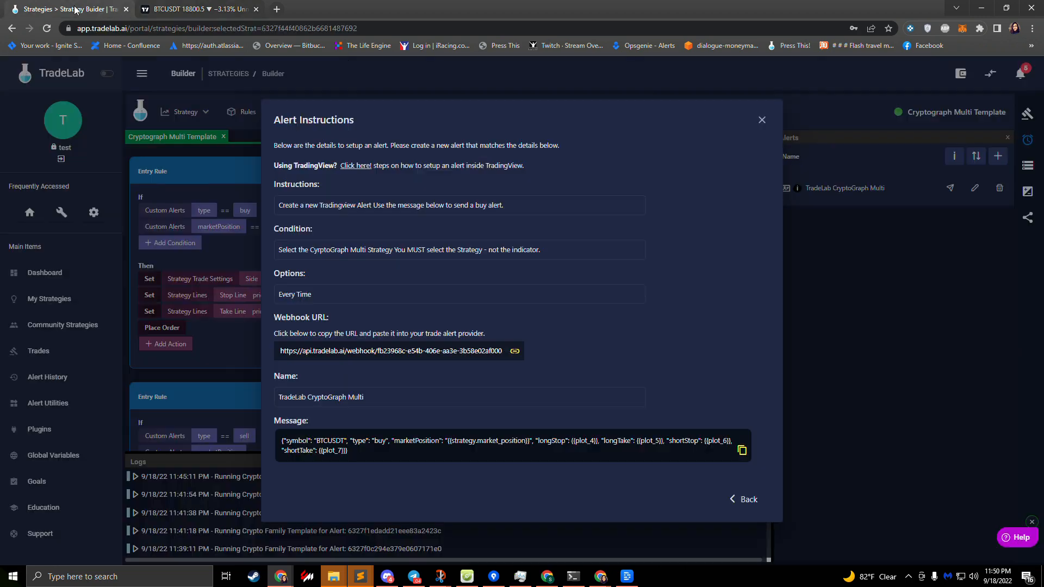
left_click(324, 403)
left_click(217, 9)
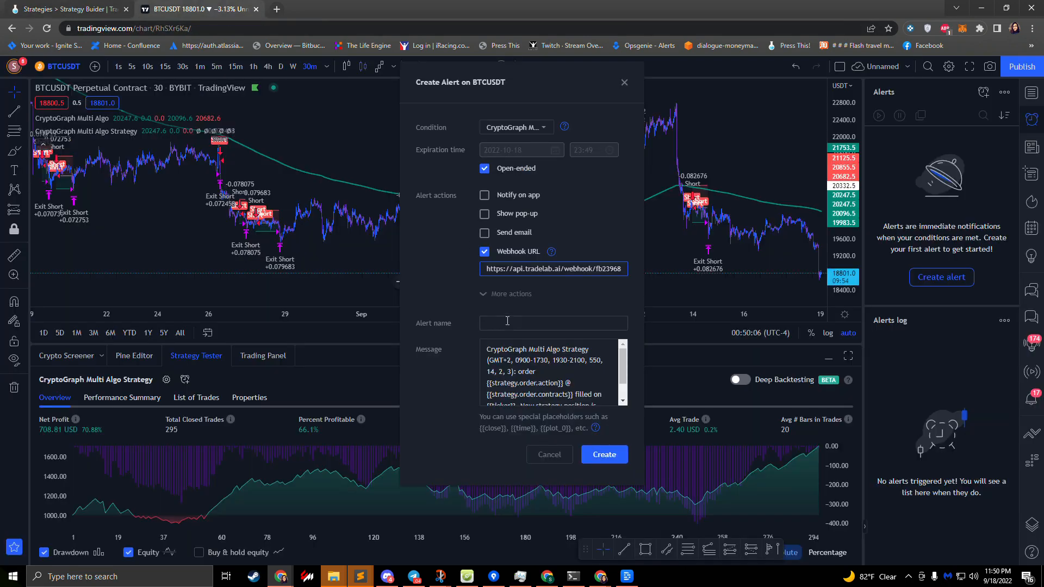
left_click(554, 323)
key("ctrl+a")
type("TradeLab CryptoGraph Multi")
Step: Replace the TradingView alert's message with the JSON message copied from the TradeLab instructions and create the alert
left_click(71, 12)
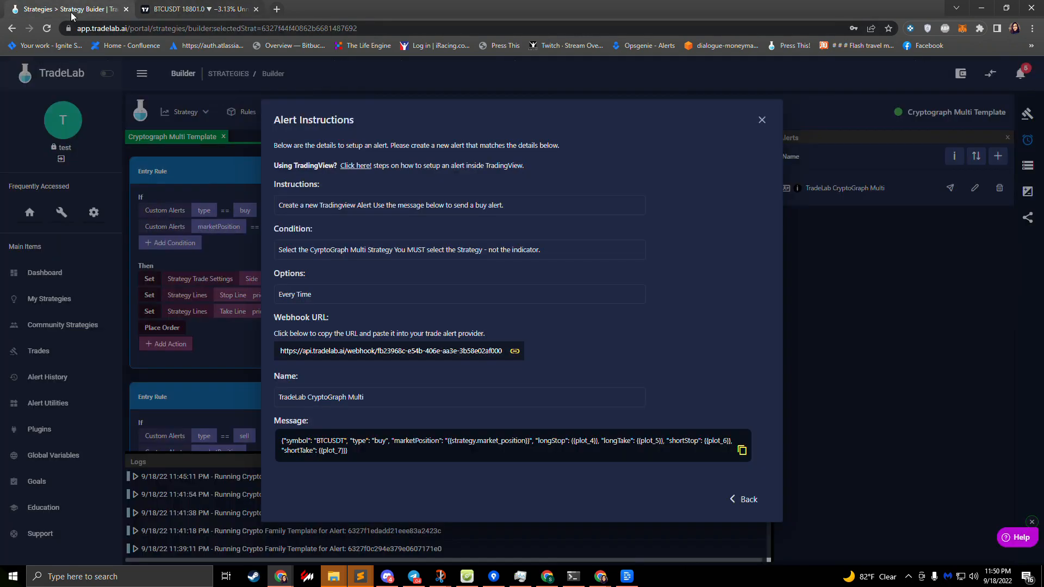
left_click(351, 457)
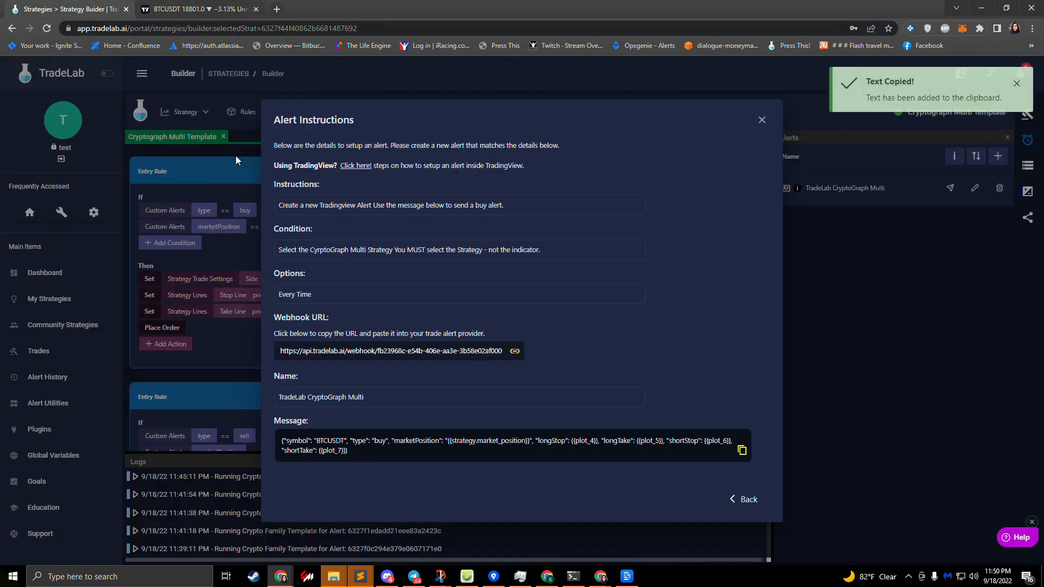
left_click(209, 11)
left_click(521, 359)
key("ctrl+a")
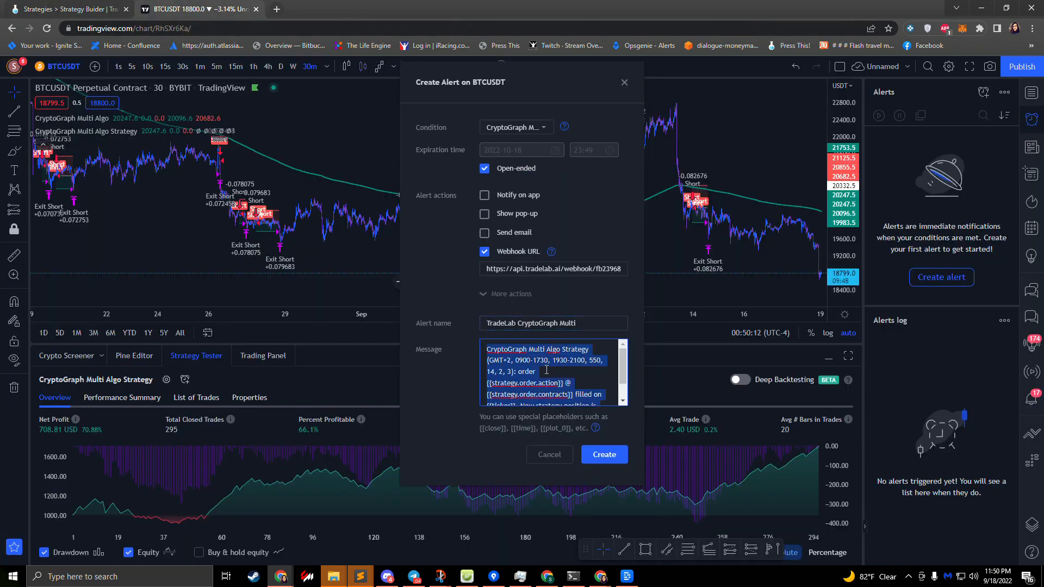
key("ctrl+v")
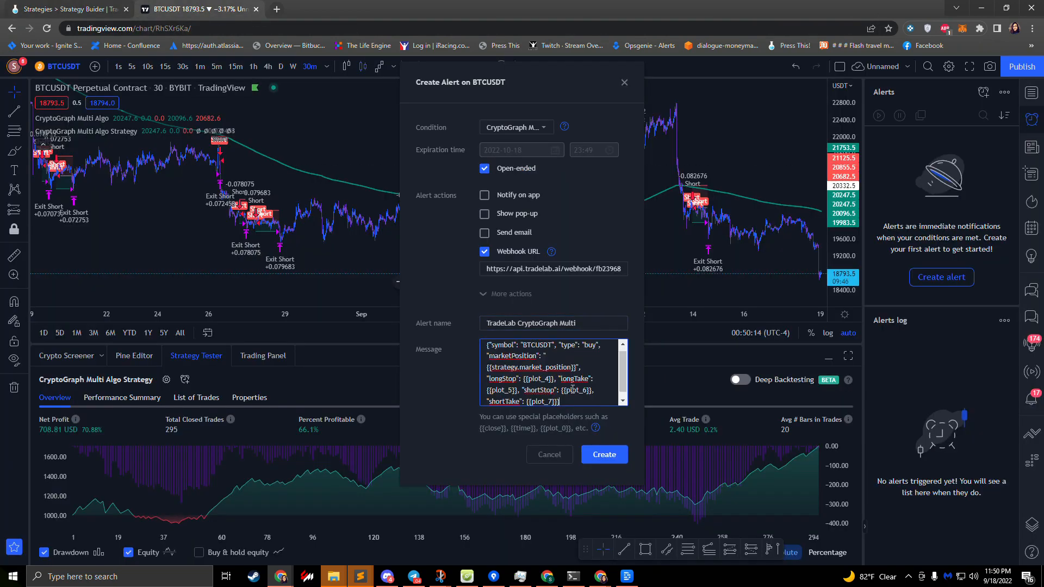
key("ctrl+a")
key("BackSpace")
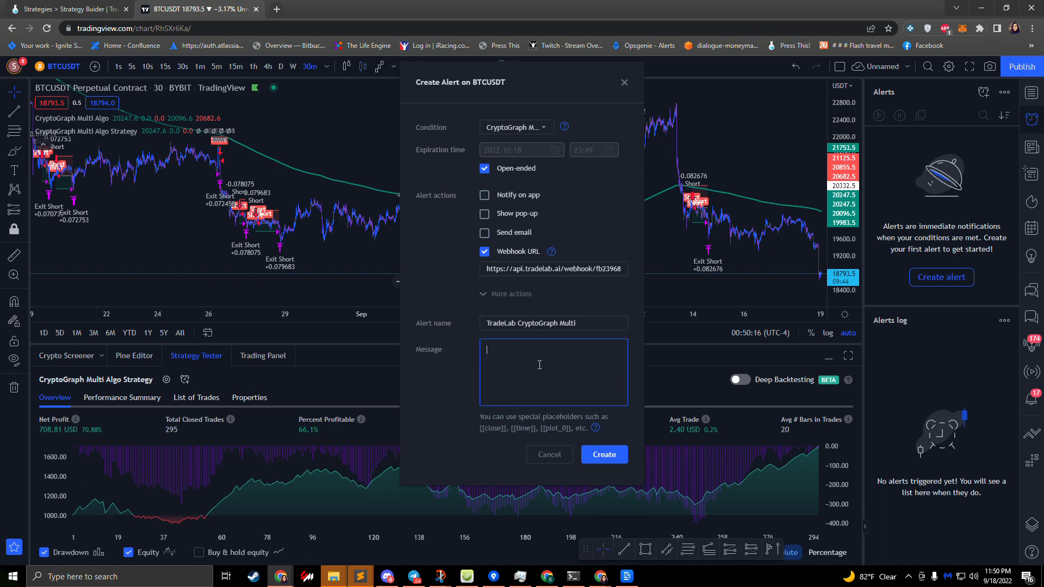
key("ctrl+v")
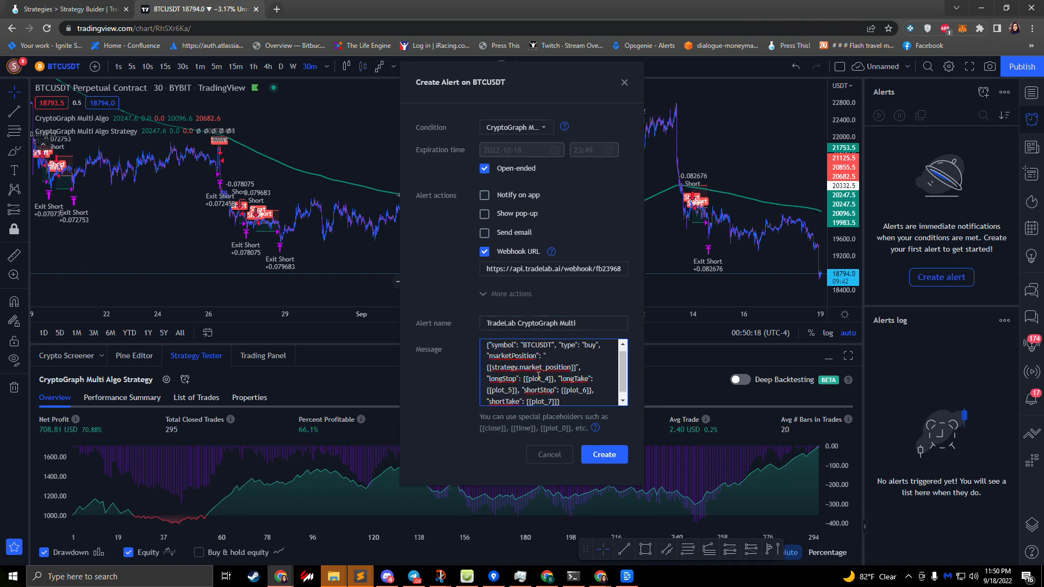
left_click(601, 459)
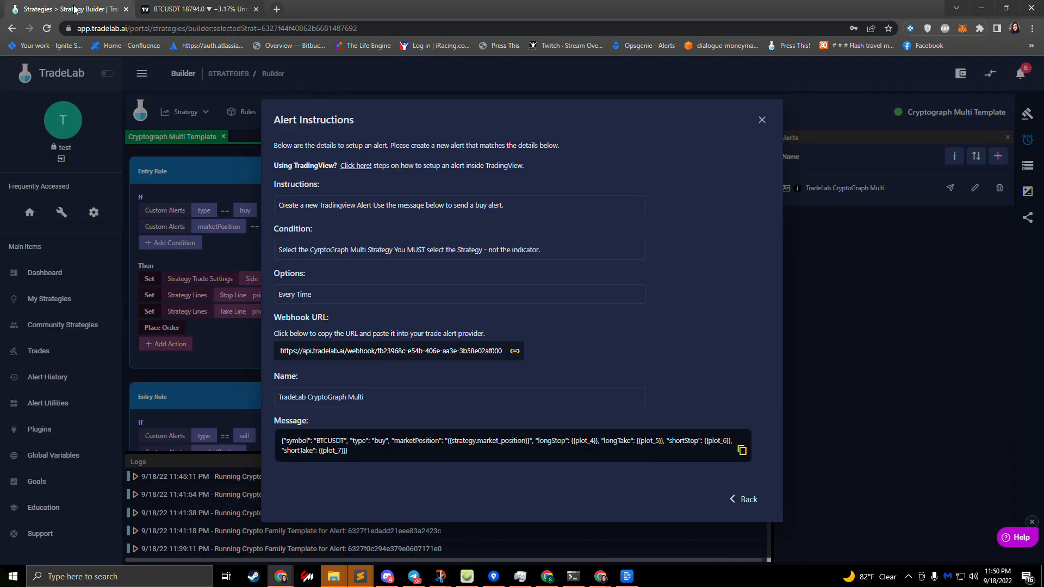
Step: Return to TradeLab and finish the alert instructions for the Cryptograph Multi Template
left_click(76, 8)
left_click(750, 502)
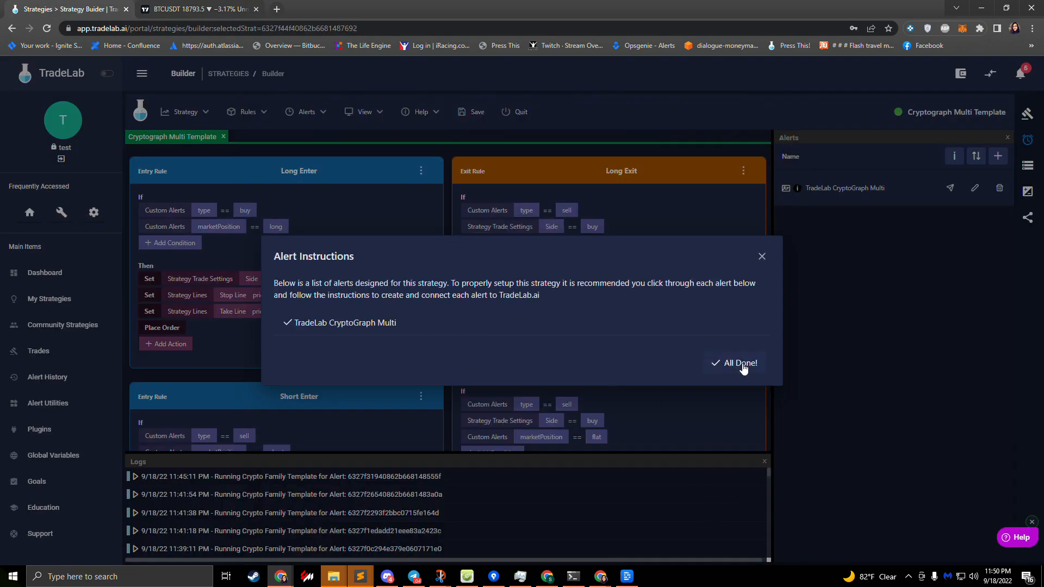
left_click(741, 364)
Step: Open the strategy's trade settings and review the available Order Type options
left_click(1027, 113)
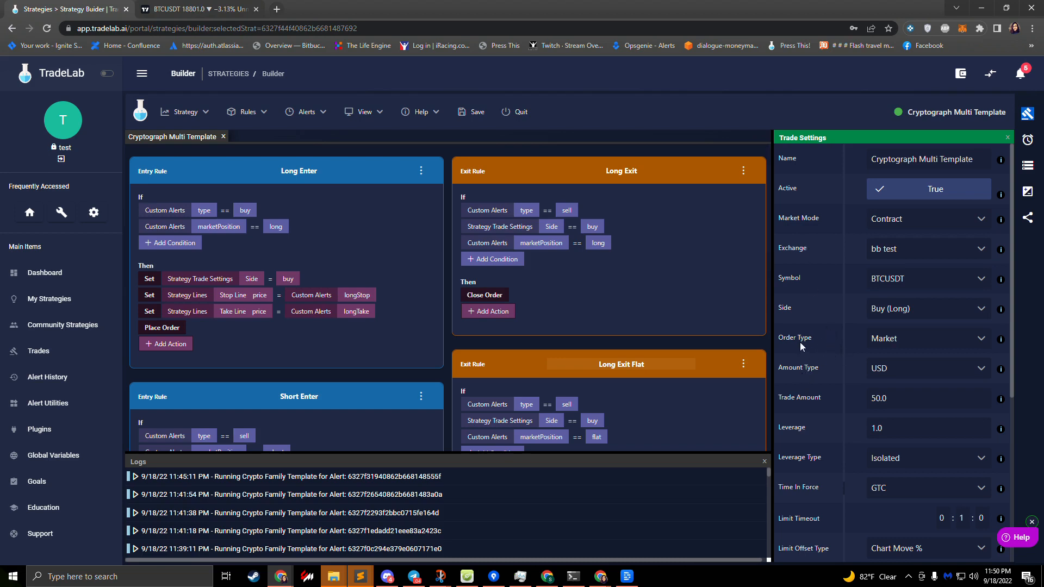
left_click(908, 341)
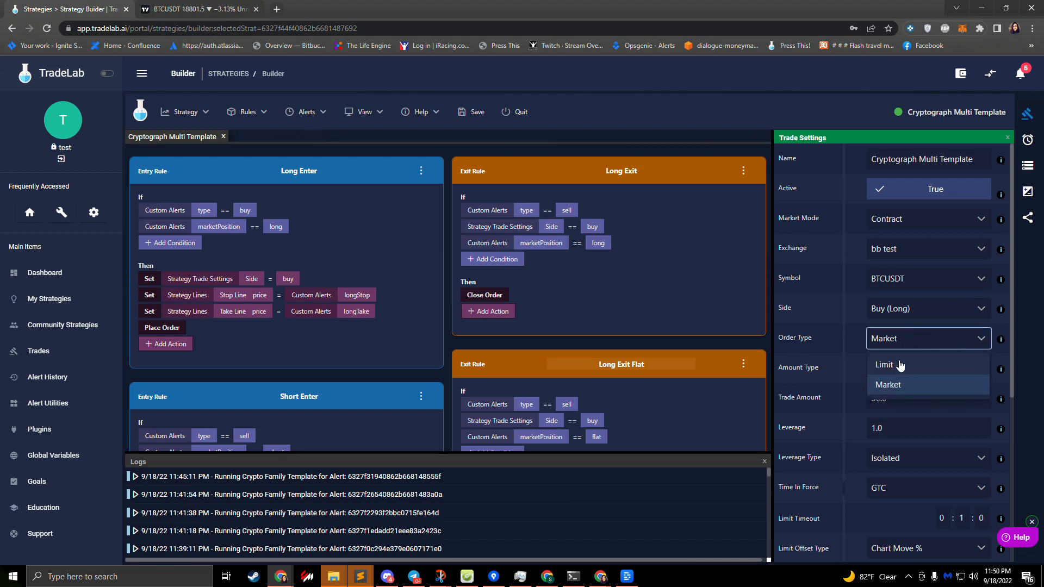
left_click(808, 374)
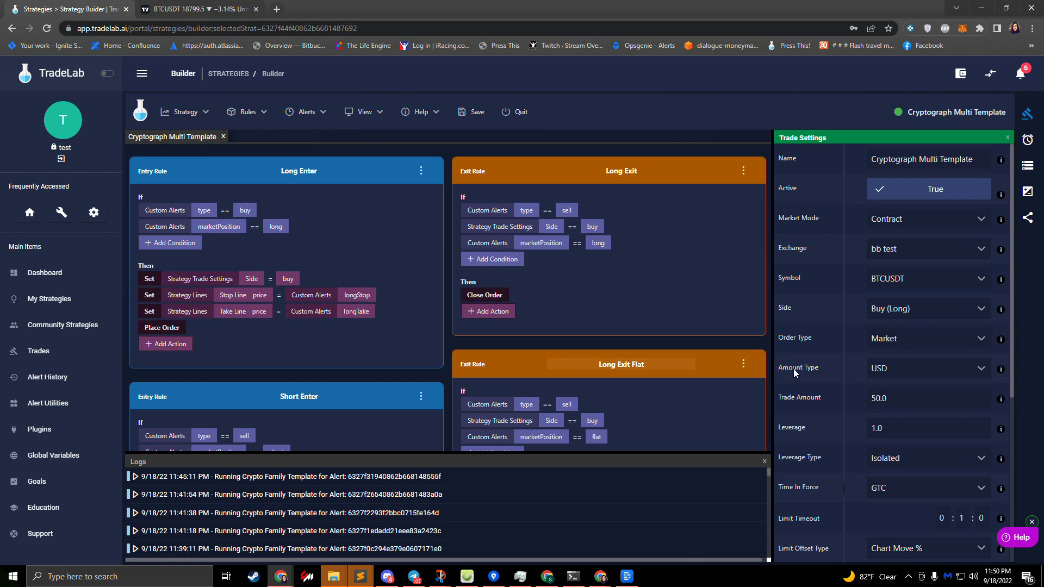
Step: Set the strategy's Amount Type to Percentage and its Trade Amount to 5
left_click(897, 399)
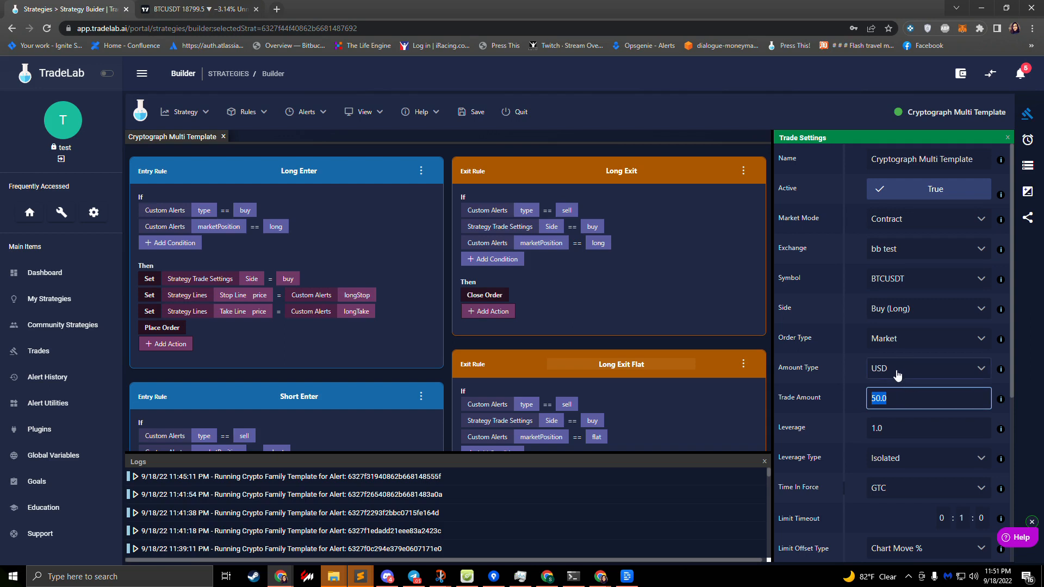
left_click(898, 375)
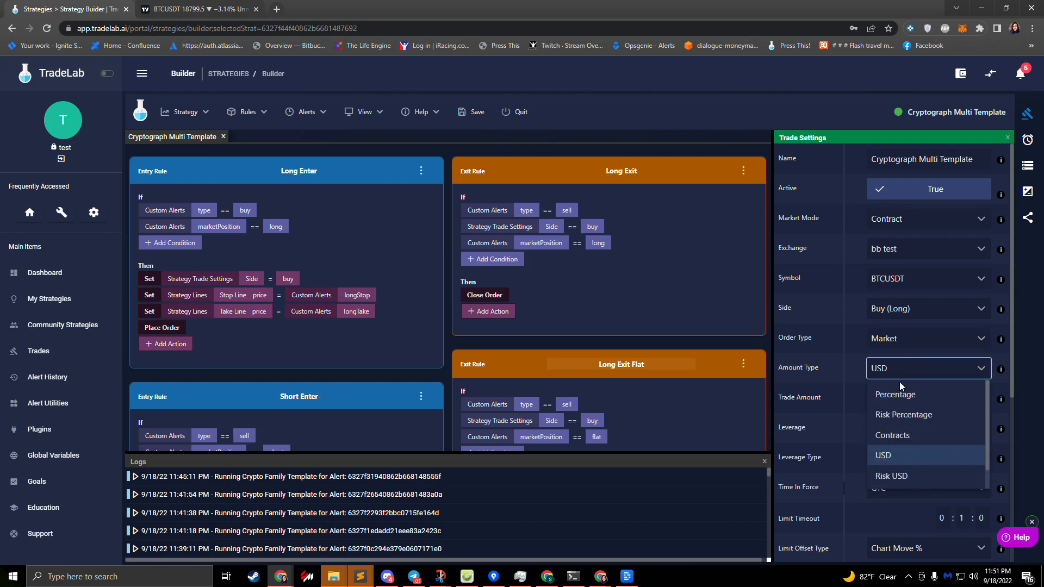
left_click(900, 400)
key("Tab")
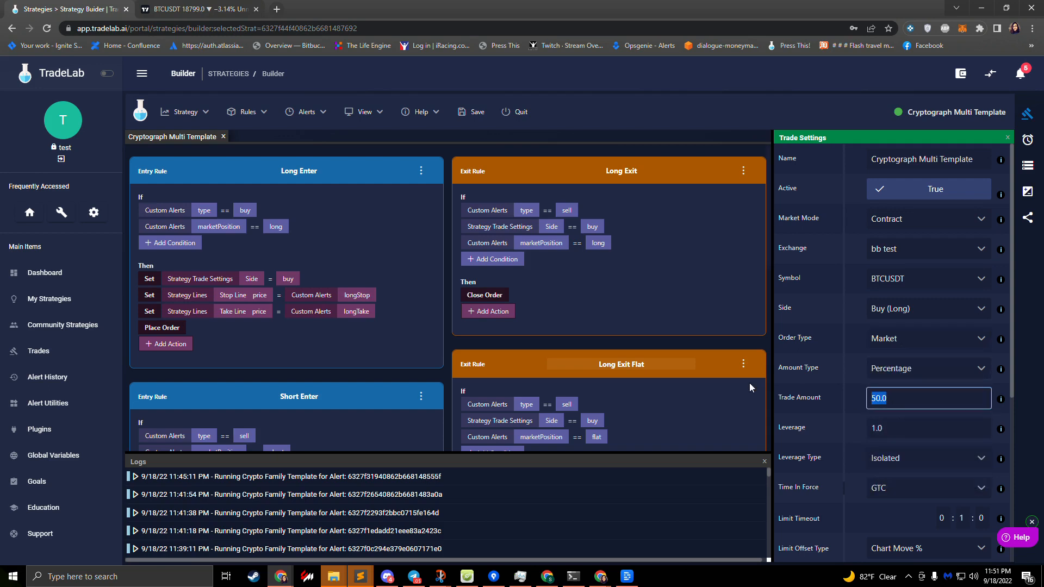
type("5")
left_click(850, 385)
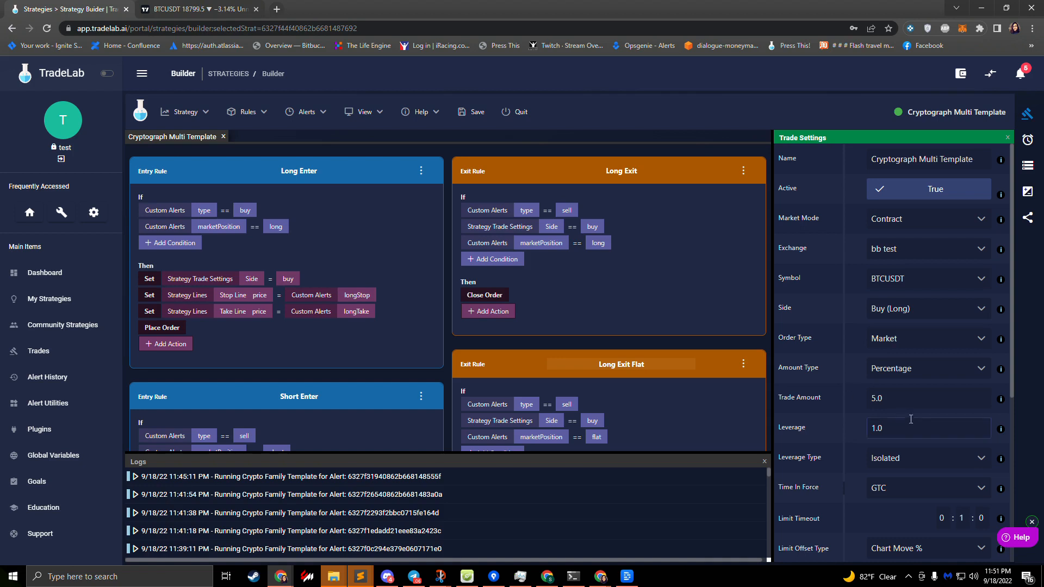
Step: Look over the strategy's Leverage setting and the available Leverage Type options
left_click(899, 435)
left_click(903, 458)
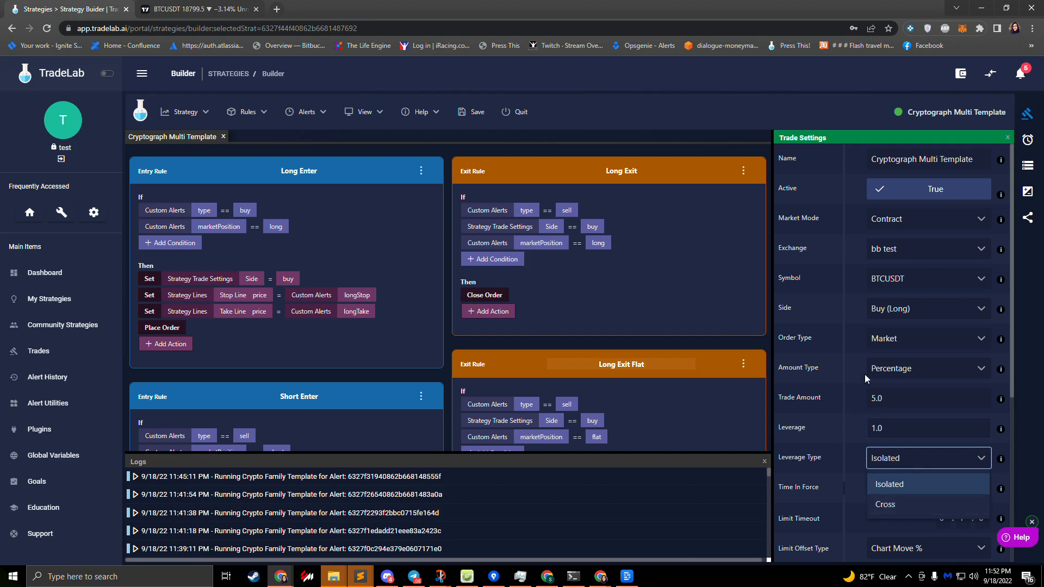
left_click(838, 356)
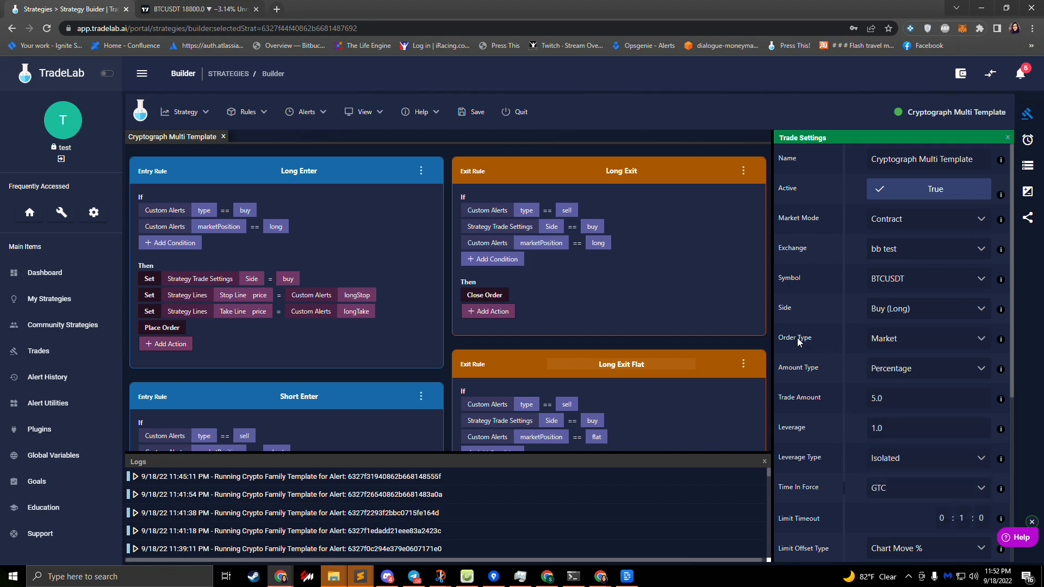
Step: Set the strategy's Order Type to Limit and check the Limit Timeout fields
left_click(903, 343)
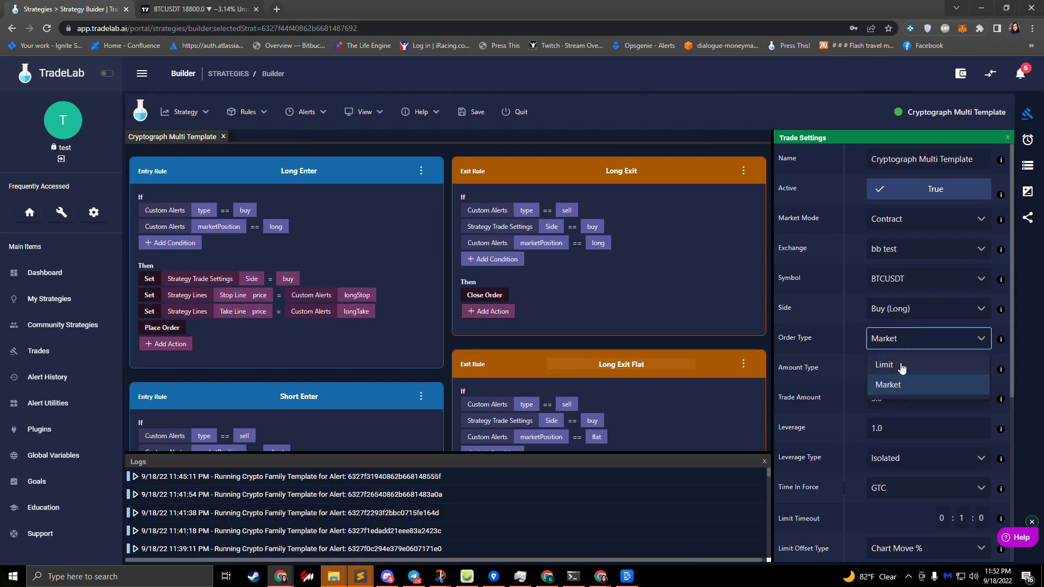
scroll(833, 432, "down", 2)
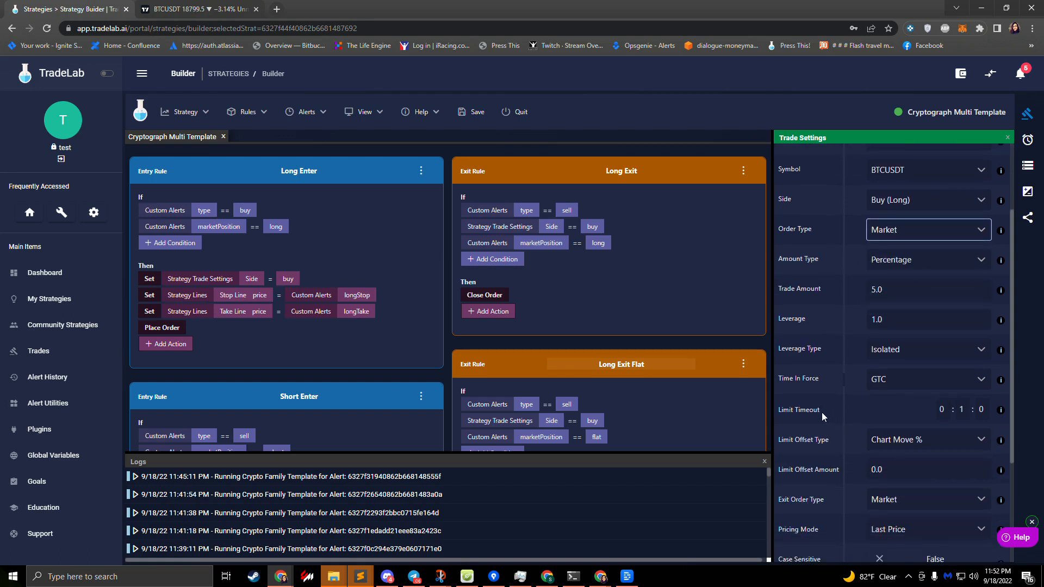
left_click(946, 410)
key("Tab")
key("Tab")
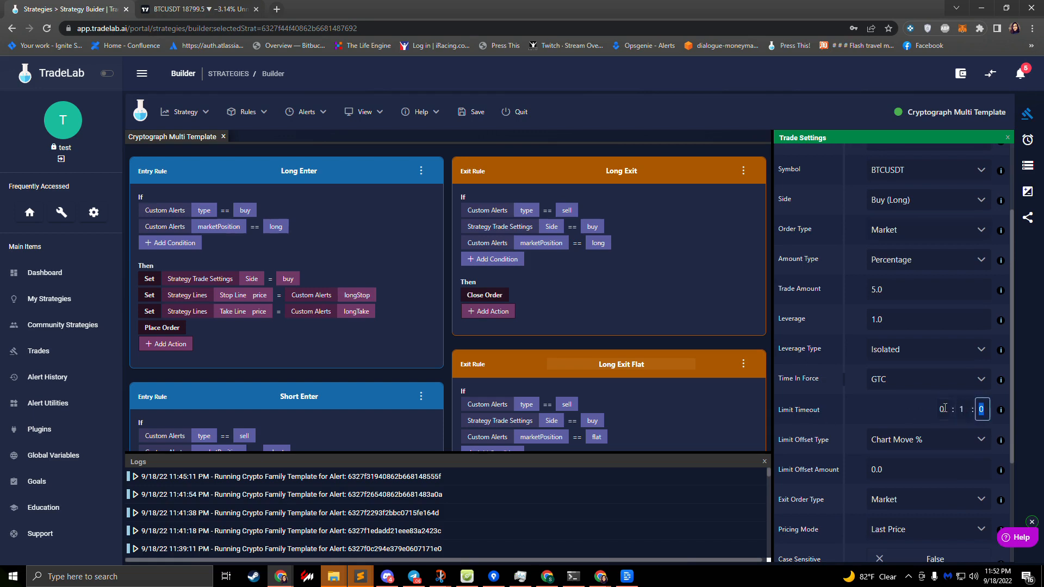
left_click(897, 230)
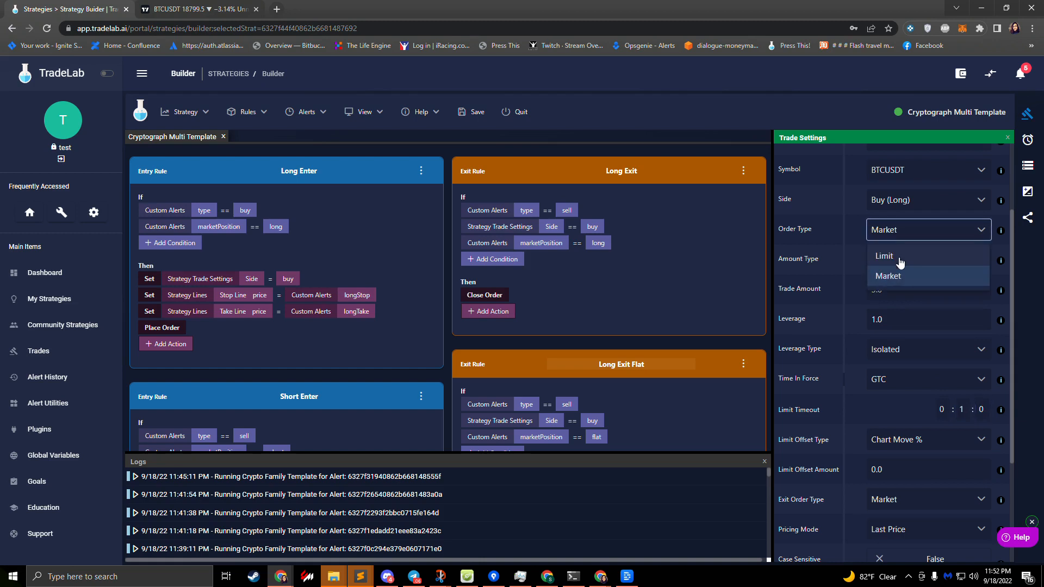
left_click(900, 258)
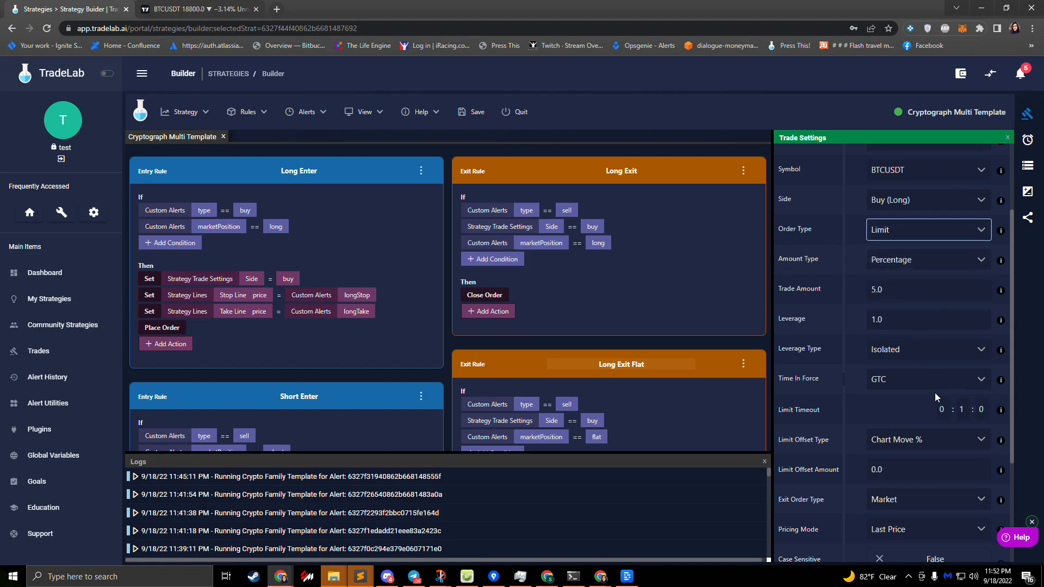
left_click(962, 409)
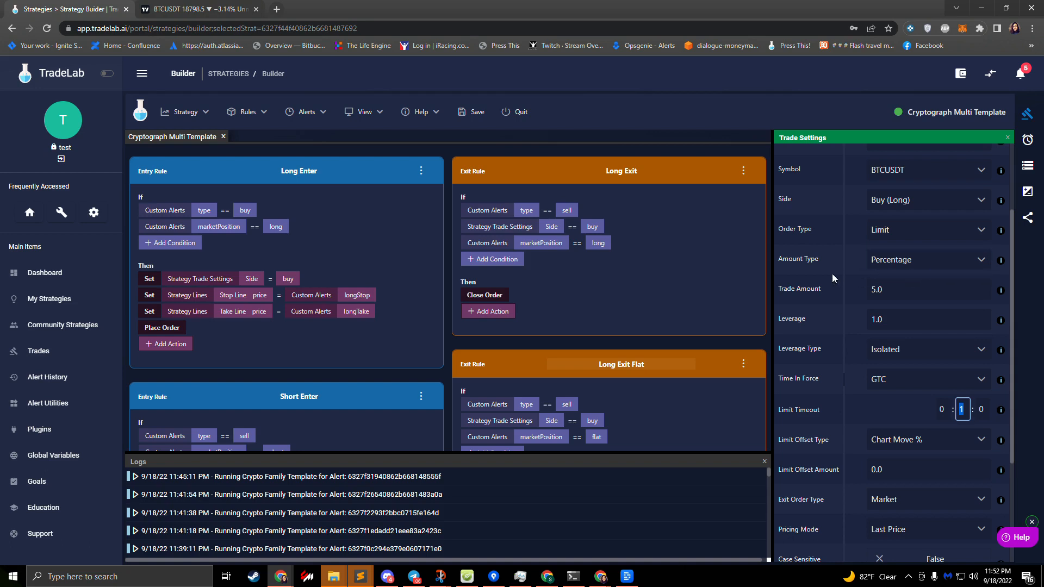
Step: Check the Amount Type options, keep Percentage, and save and quit the strategy
scroll(832, 273, "up", 1)
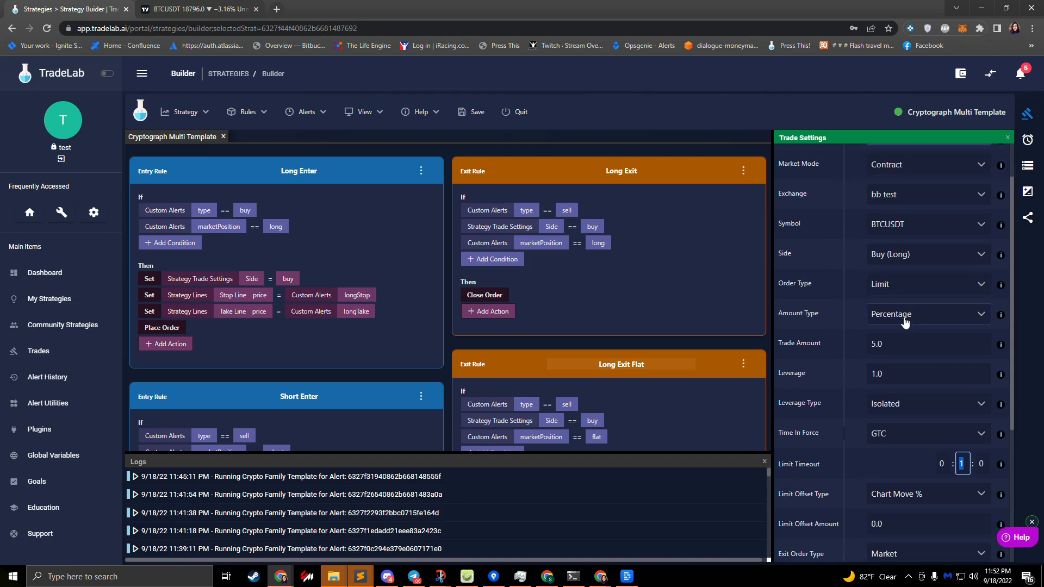
left_click(896, 318)
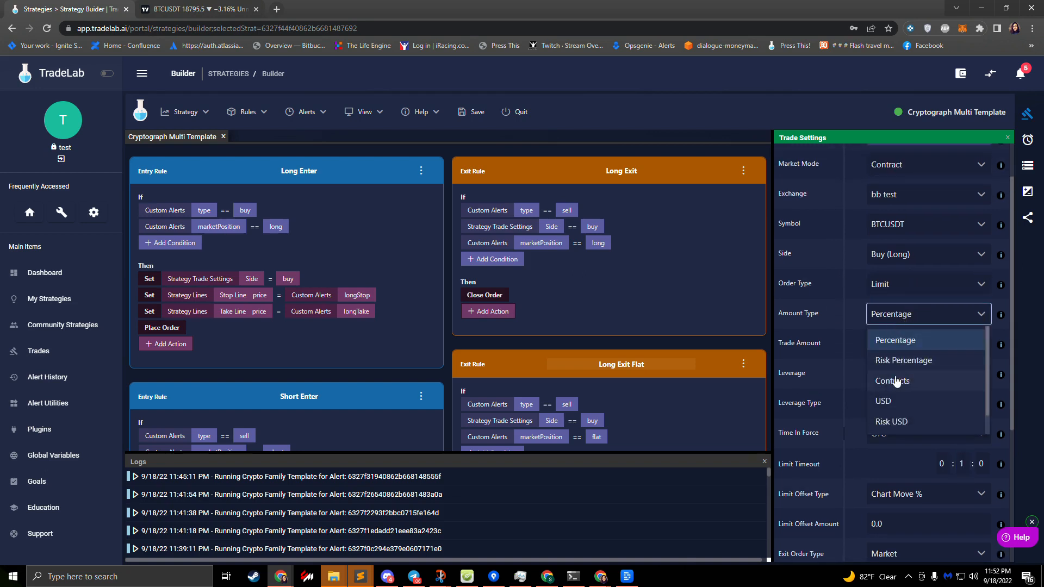
left_click(845, 372)
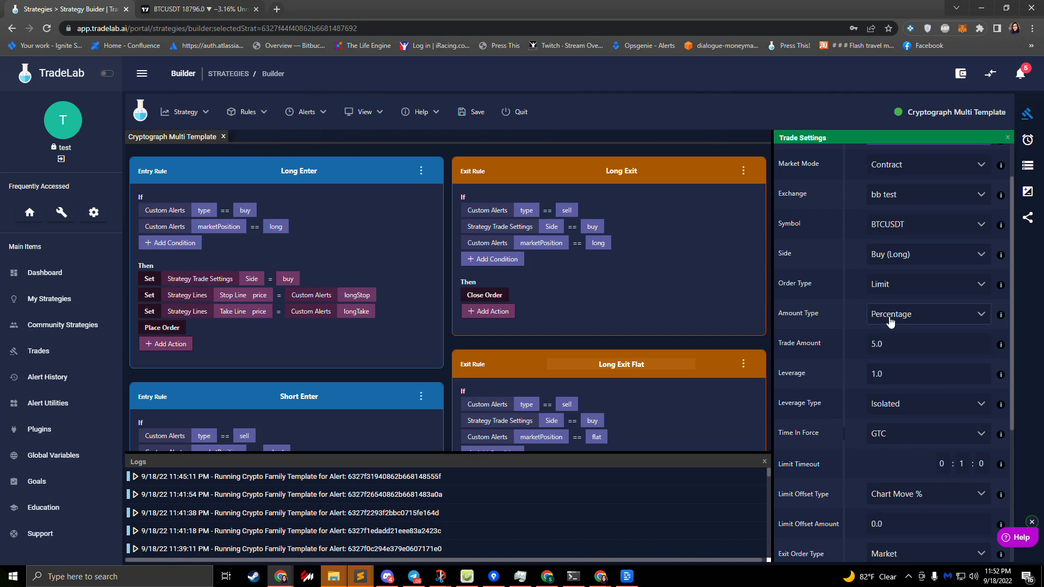
left_click(472, 113)
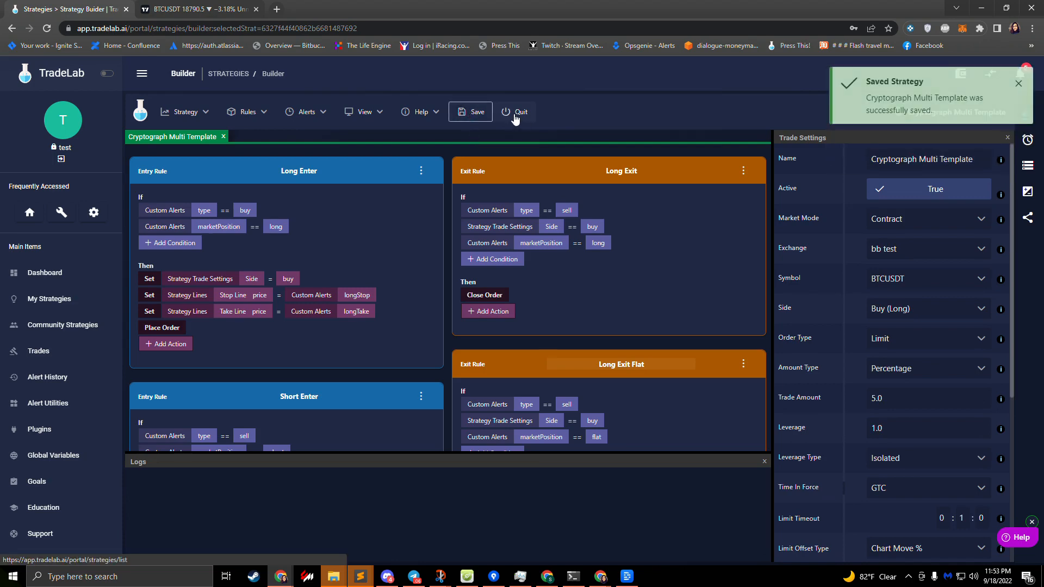
left_click(517, 112)
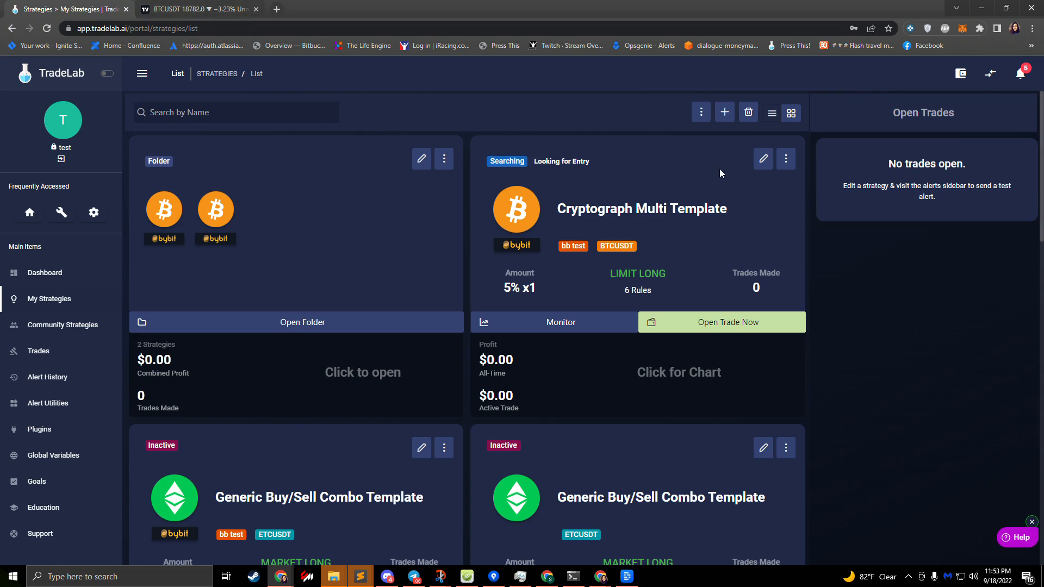
Step: Reopen the Cryptograph Multi Template and start a test alert for TradeLab CryptoGraph Multi with marketPosition "long"
left_click(764, 159)
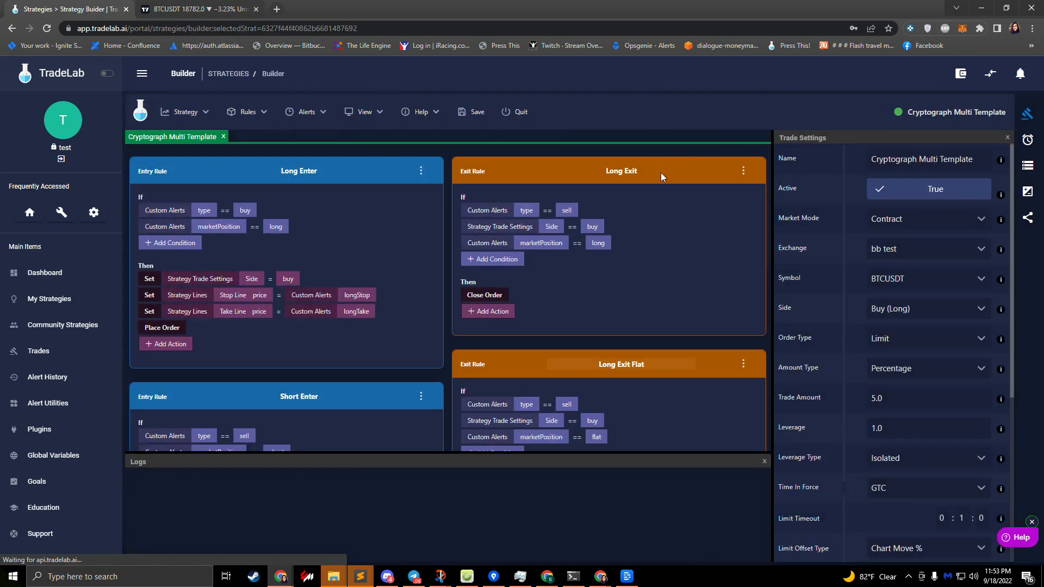
left_click(1028, 141)
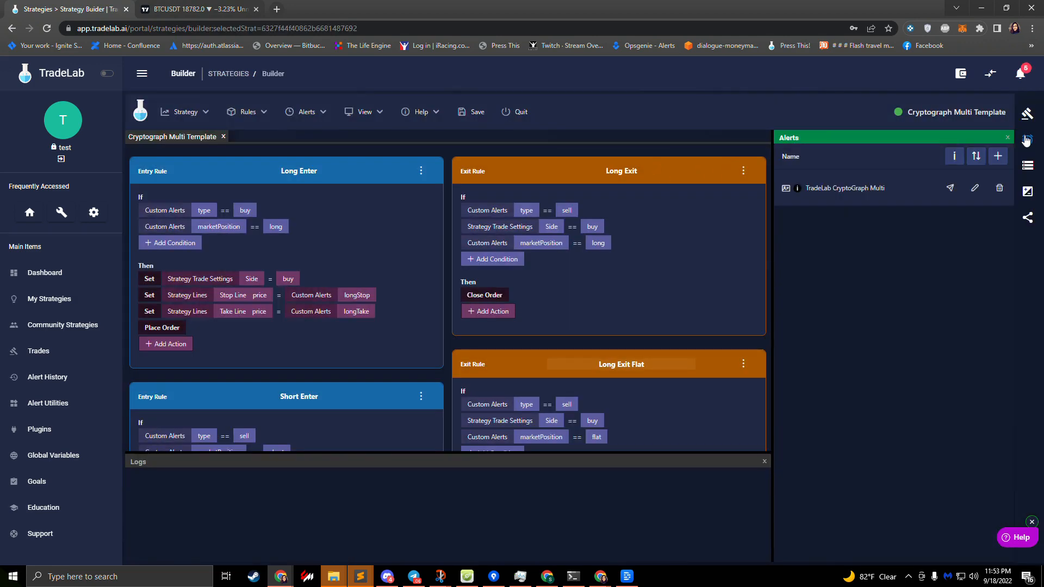
left_click(950, 189)
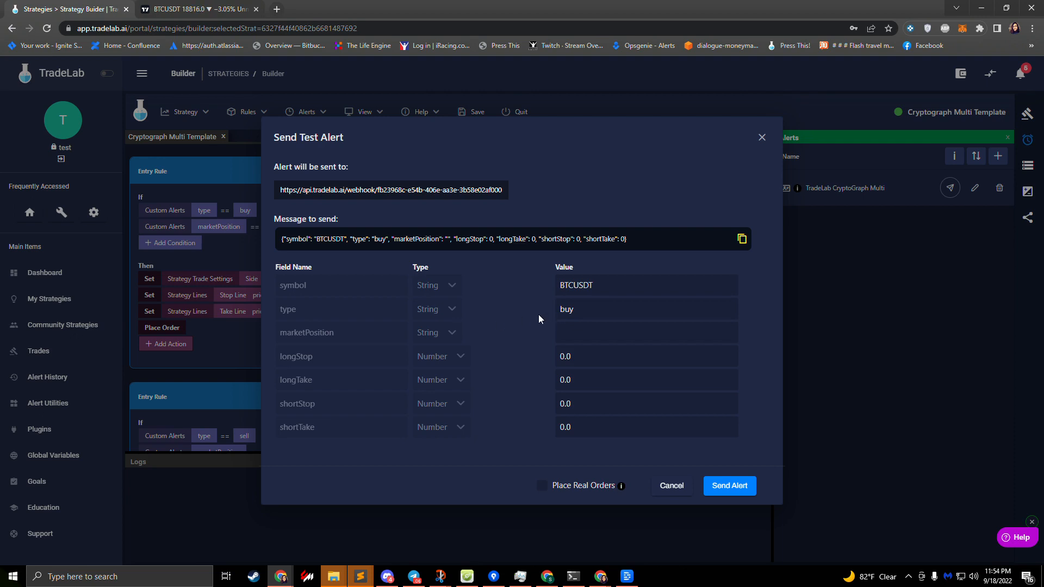
left_click(584, 334)
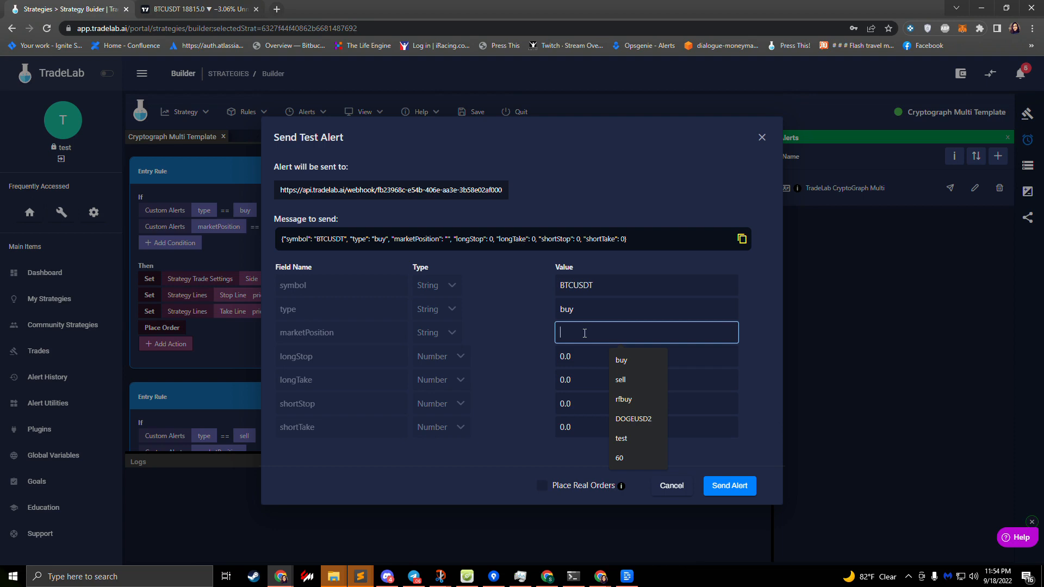
type("long")
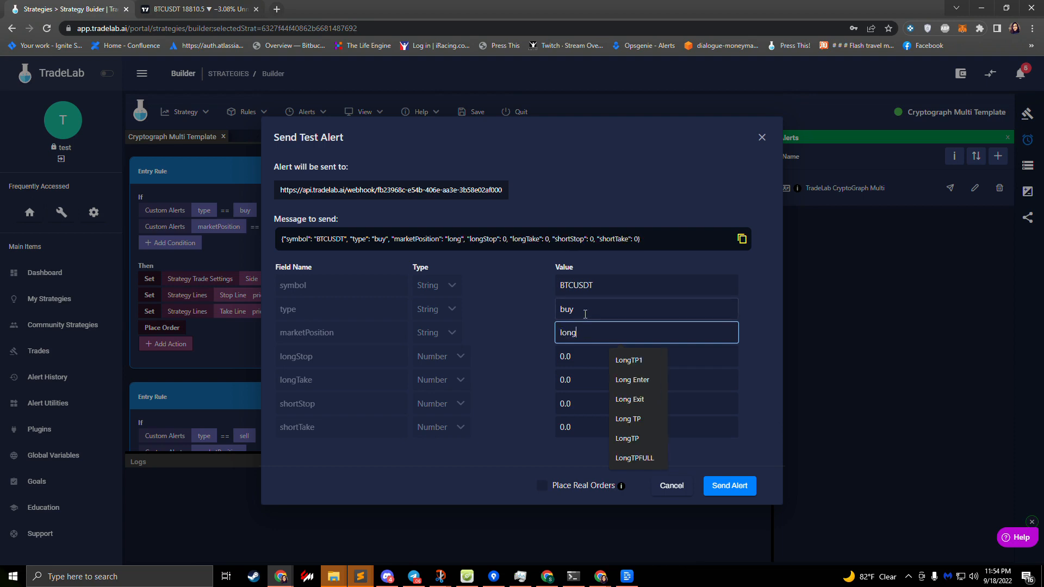
Step: Change the test alert's type to "sell" and its marketPosition to "short"
left_click(583, 310)
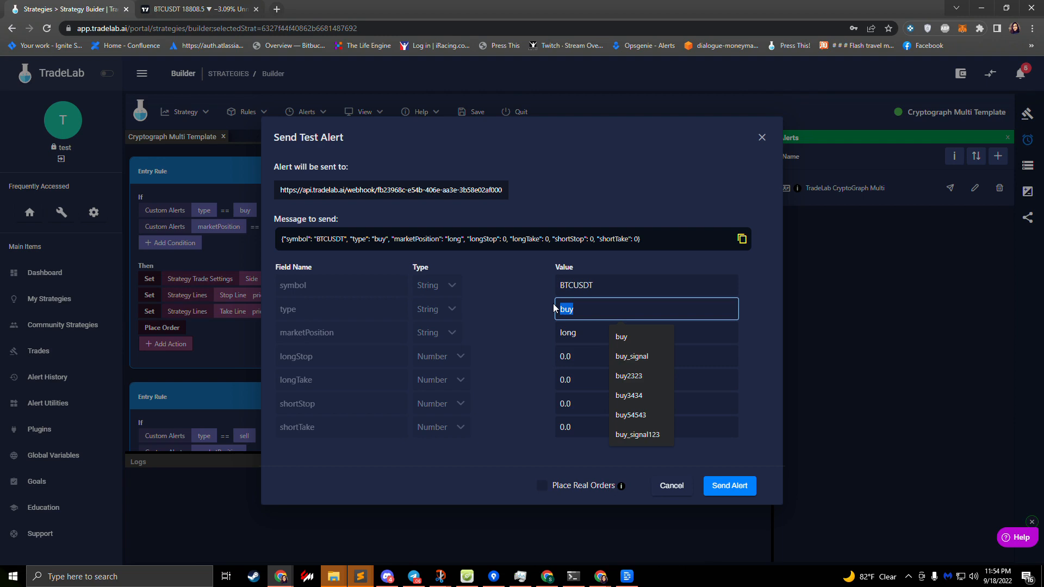
type("sell")
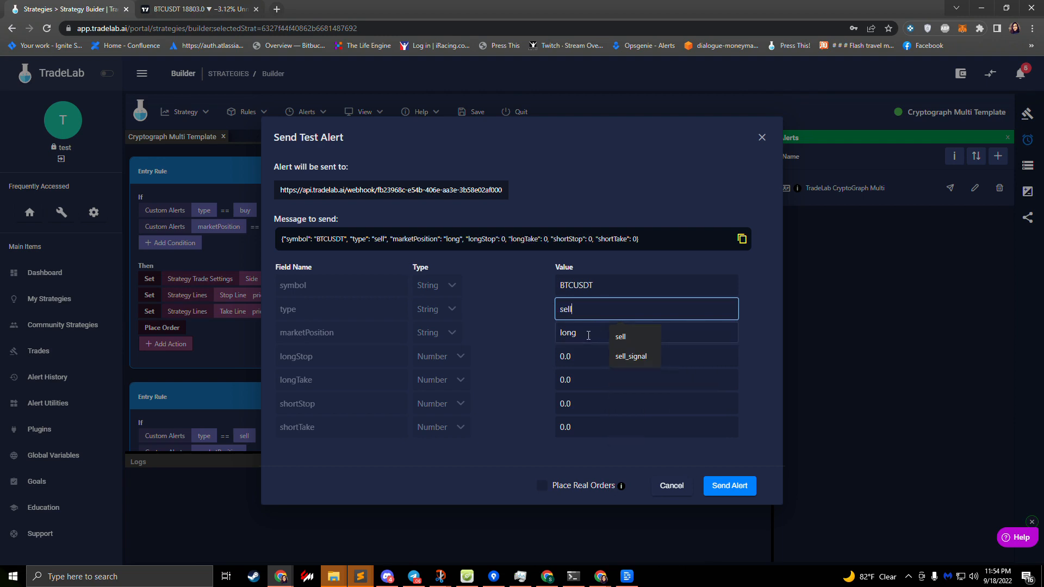
key("Tab")
type("short")
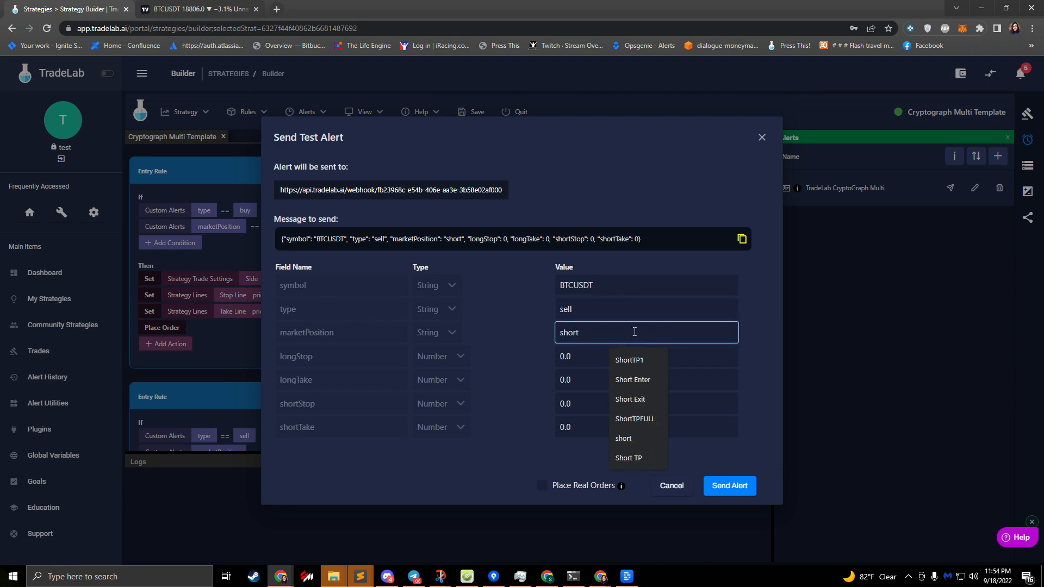
Step: Set the test alert's type back to "buy" and its marketPosition back to "long"
left_click(579, 310)
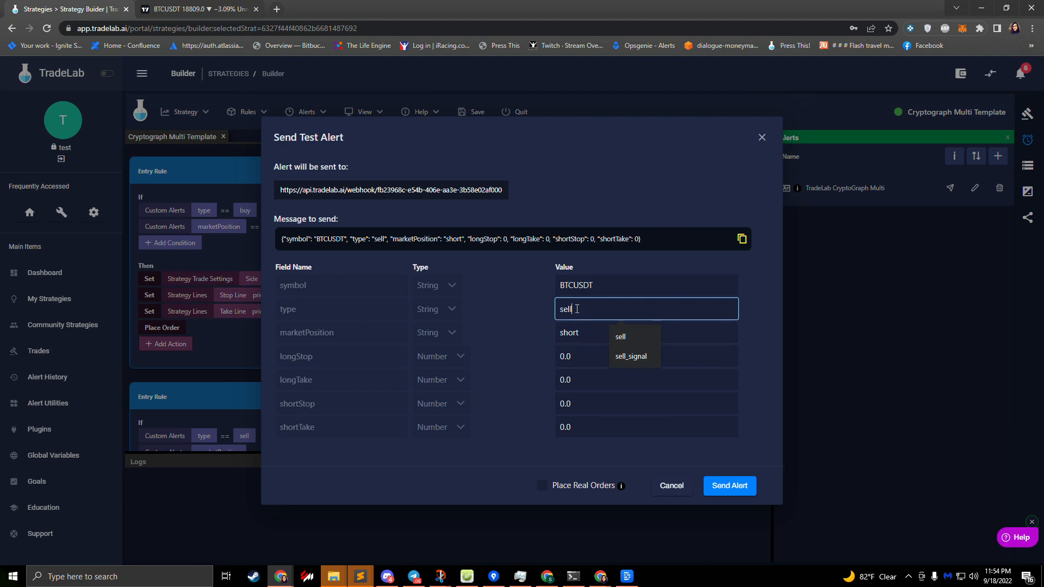
left_click_drag(577, 310, 500, 309)
type("buy")
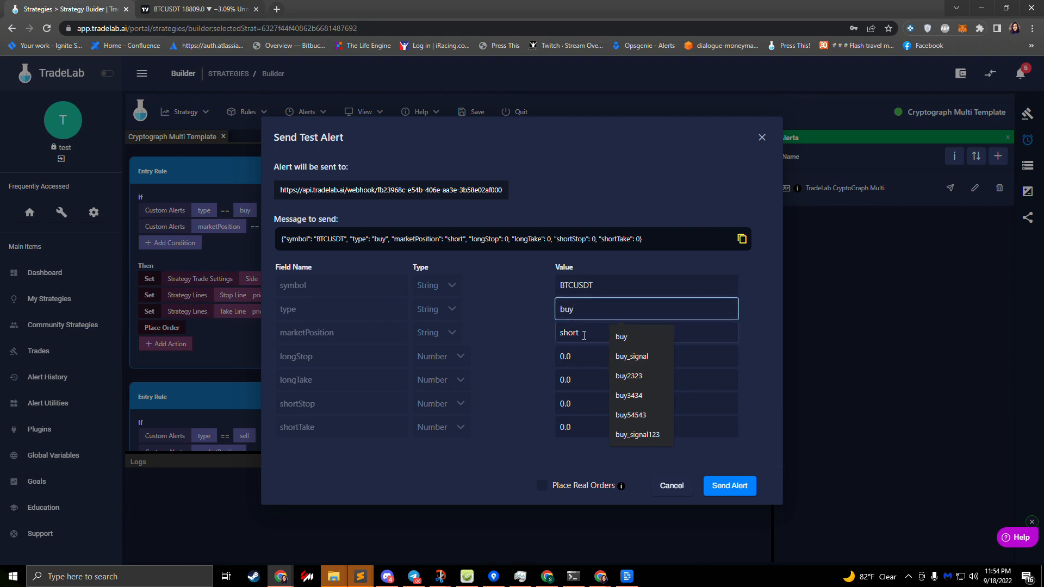
left_click_drag(589, 329, 489, 328)
type("long")
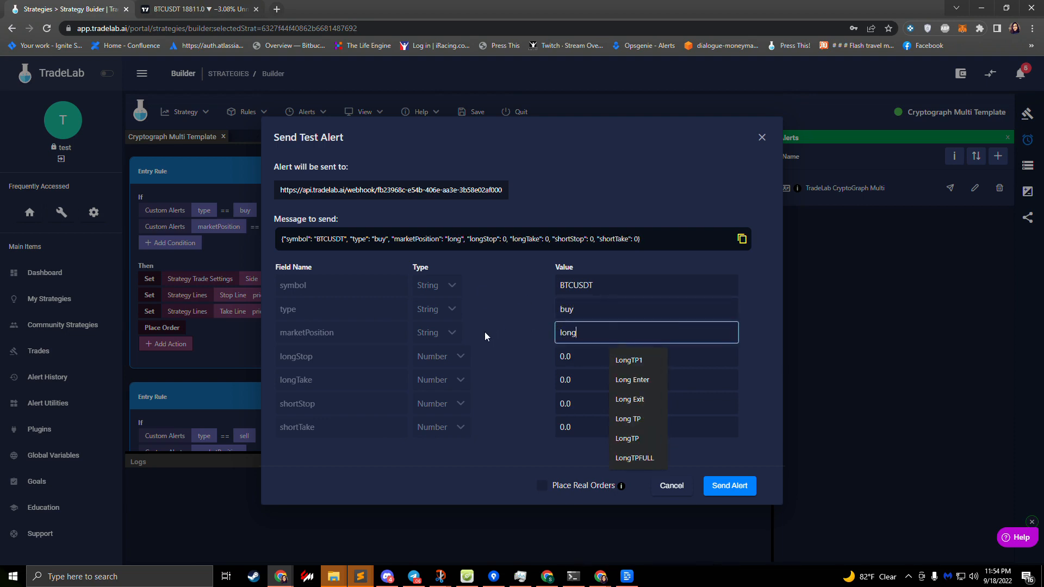
left_click(524, 324)
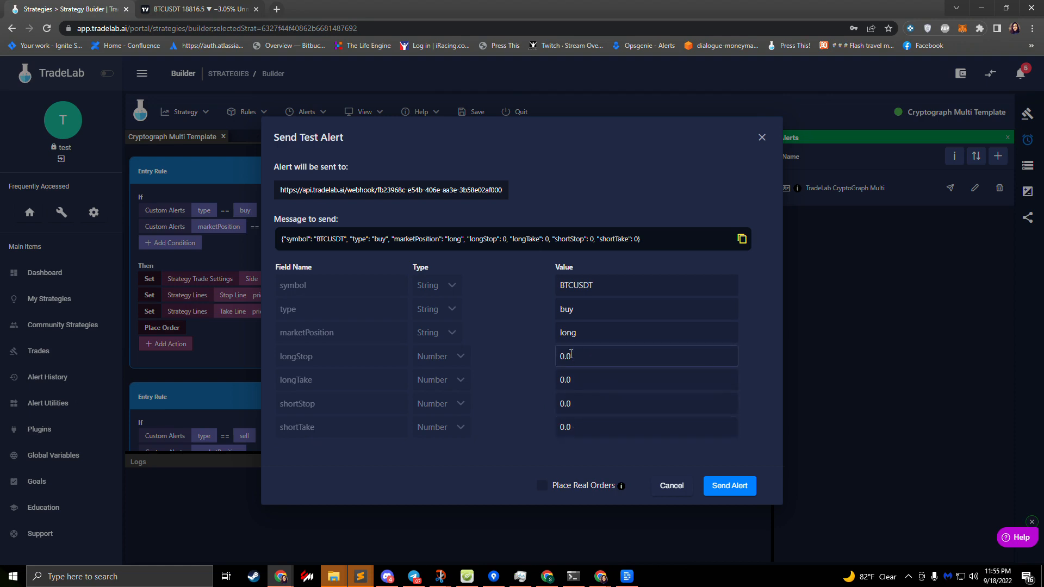
Step: Check the BTCUSDT price on the TradingView chart and set the test alert's longStop to 18,000 and longTake to 19,000
left_click_drag(573, 357, 543, 357)
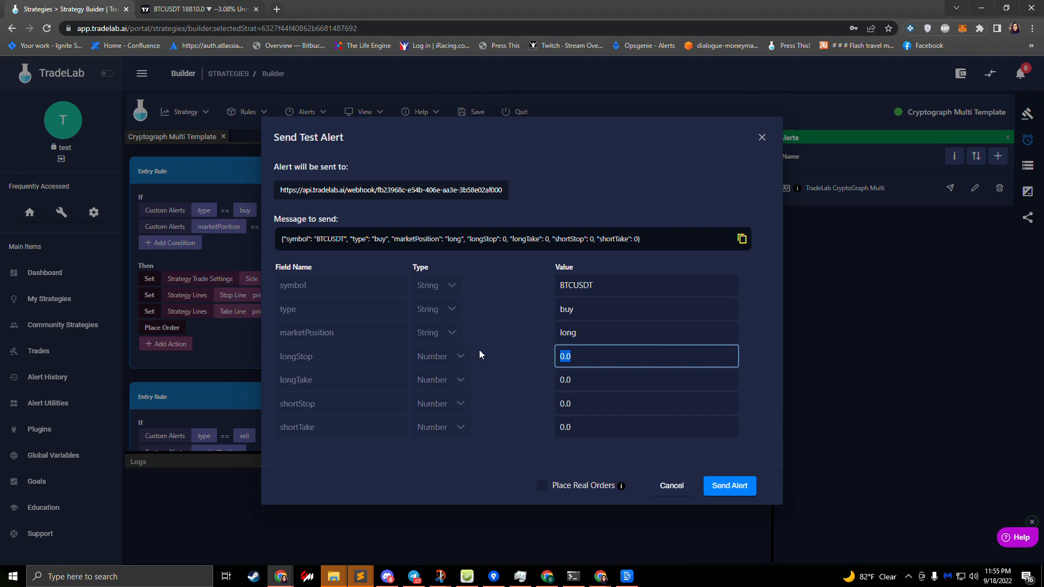
key("ctrl+Tab")
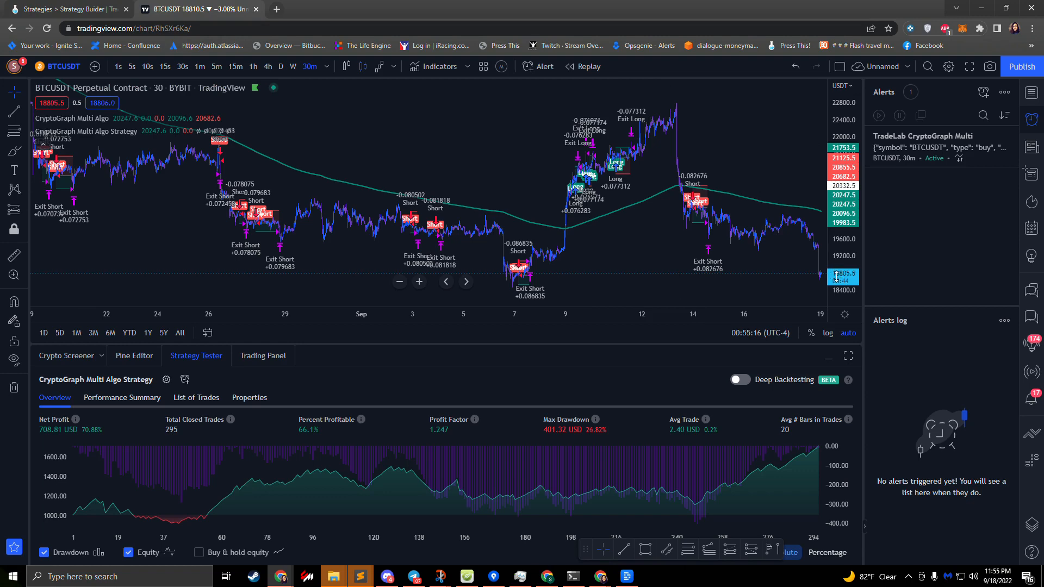
left_click(59, 12)
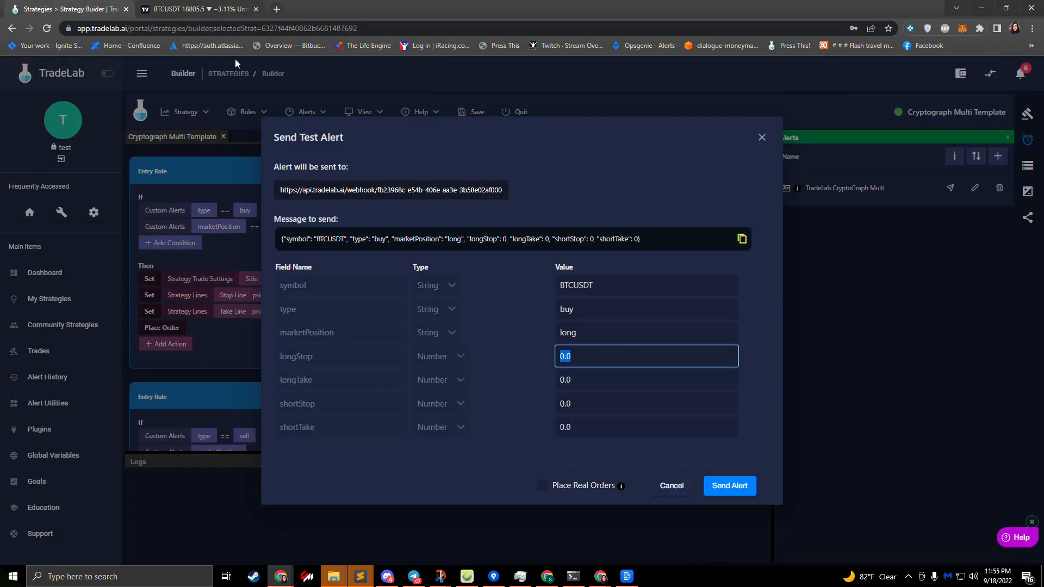
type("18,000")
key("Tab")
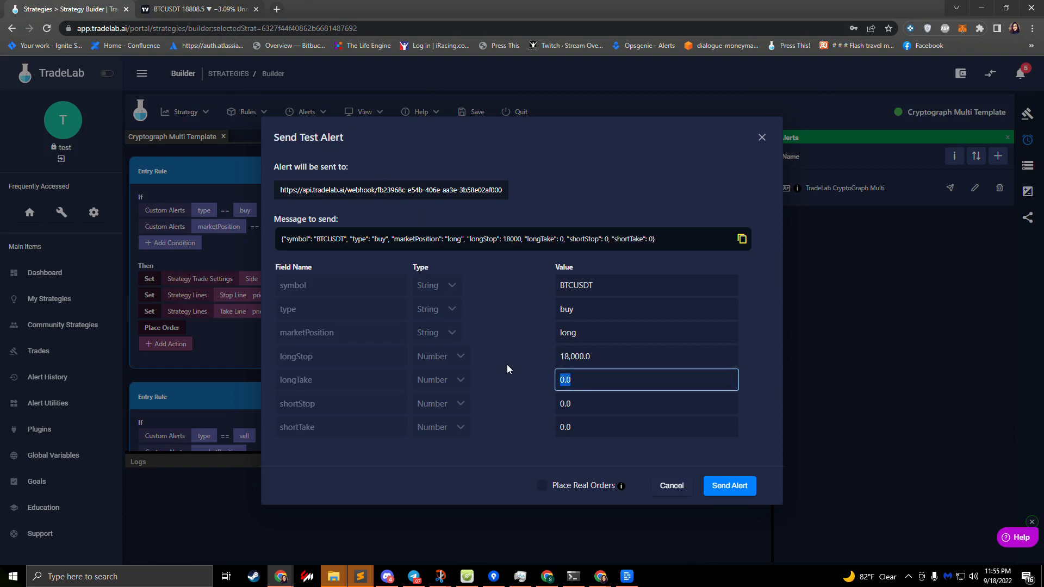
type("19,000")
Step: Enable Place Real Orders for the test alert and send it
left_click(543, 486)
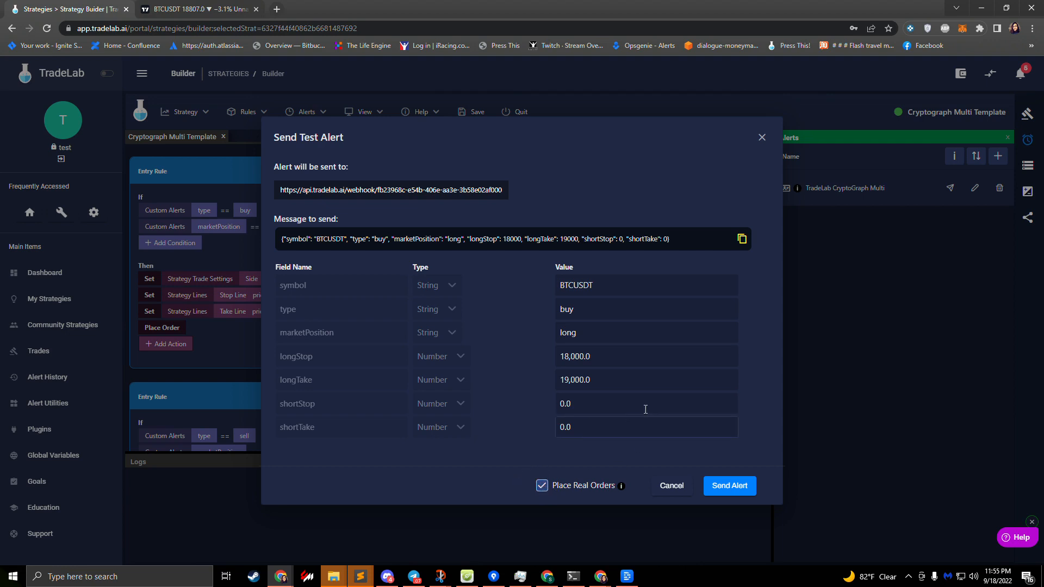
left_click(728, 488)
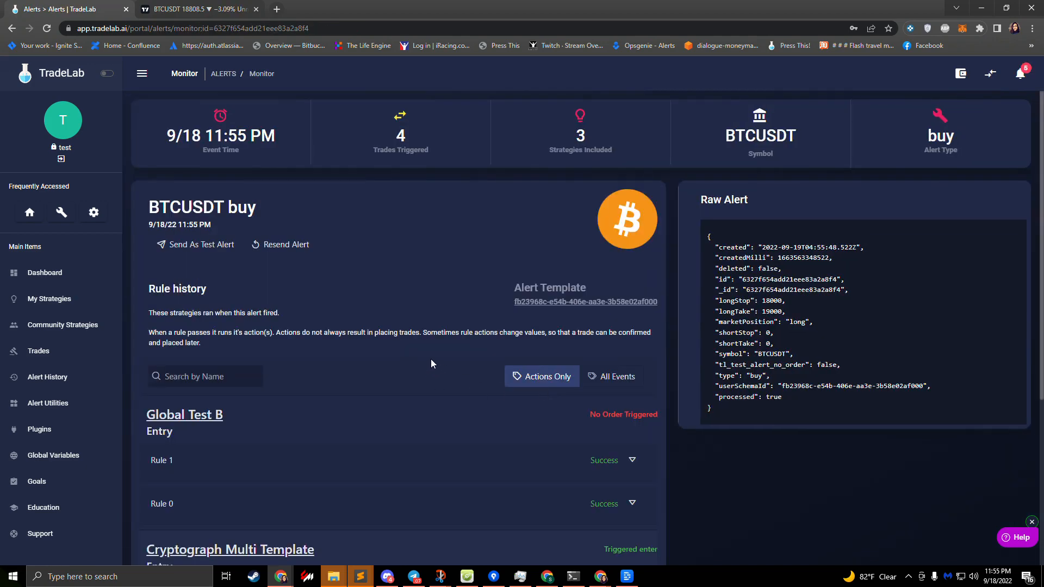
Step: Examine the sent BTCUSDT buy alert's rule history and expand the conditions of Cryptograph Multi Template's Long Enter rule
scroll(563, 285, "down", 2)
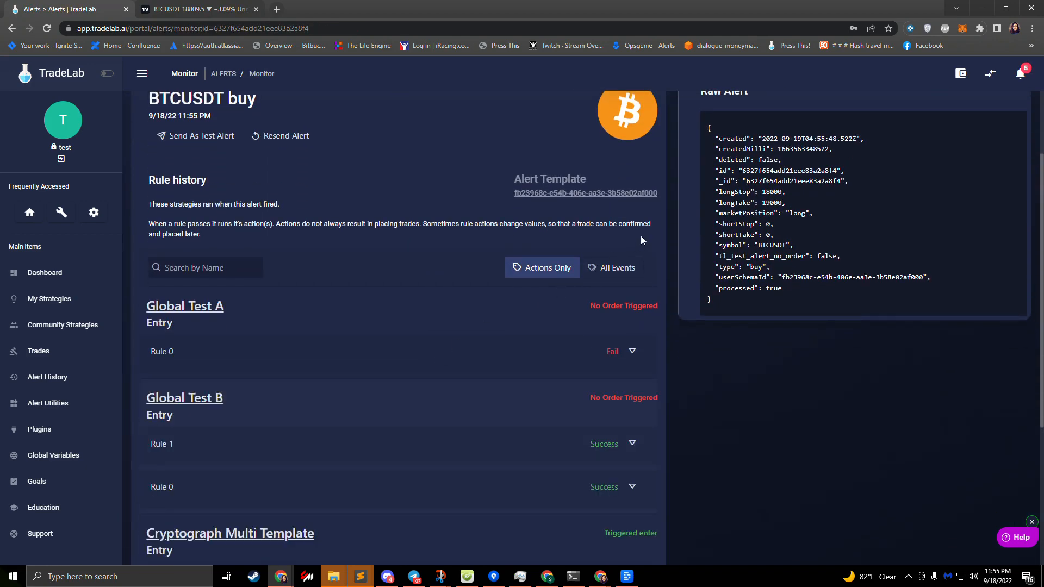
scroll(640, 236, "up", 2)
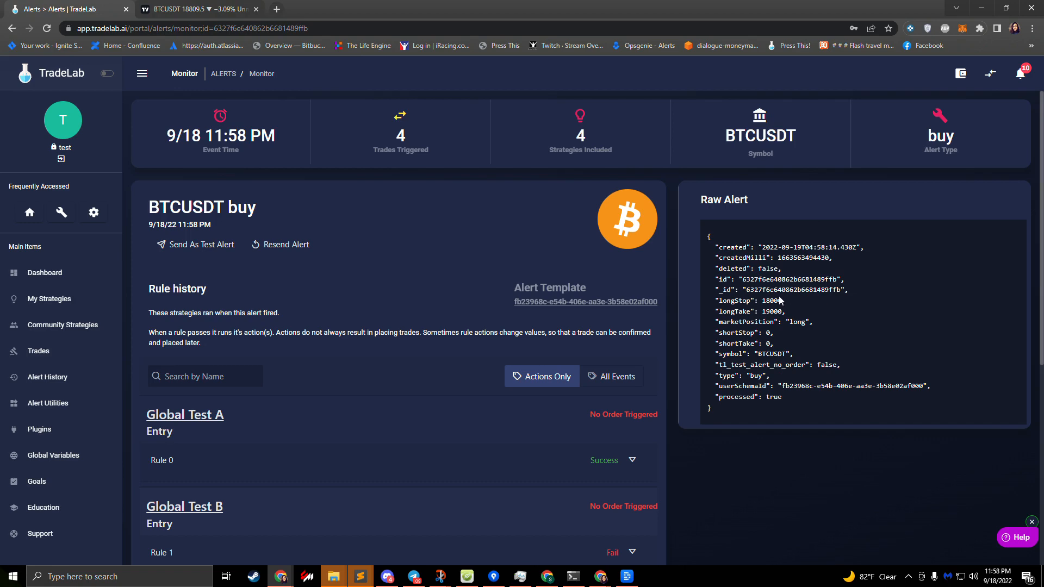
scroll(475, 329, "down", 6)
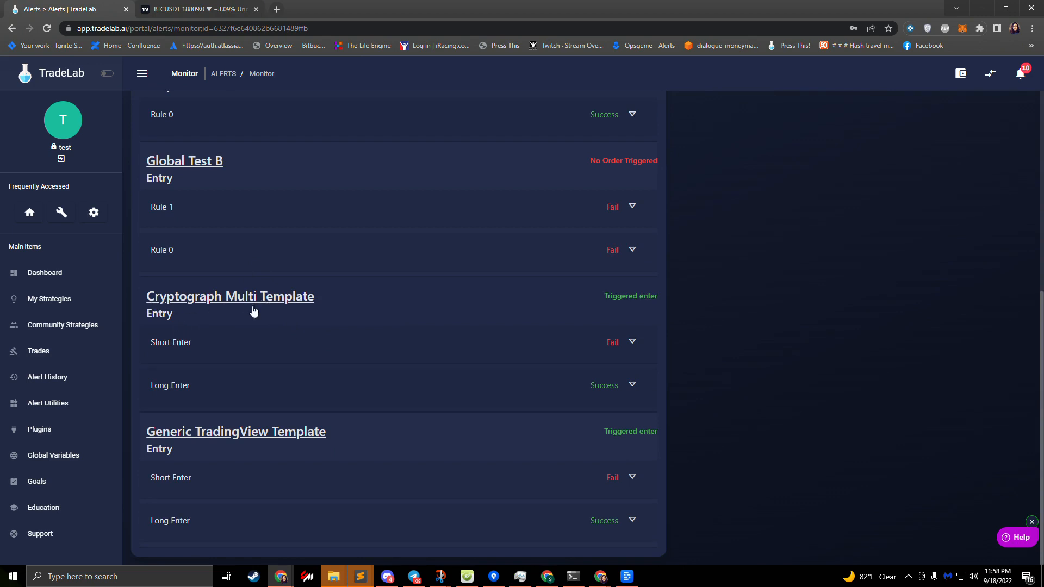
left_click(185, 389)
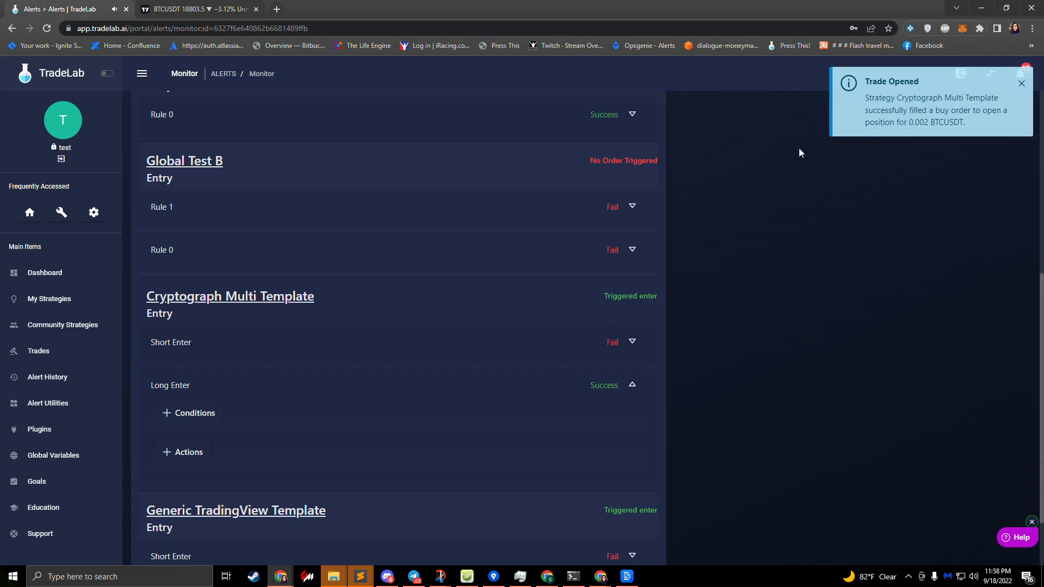
left_click(180, 416)
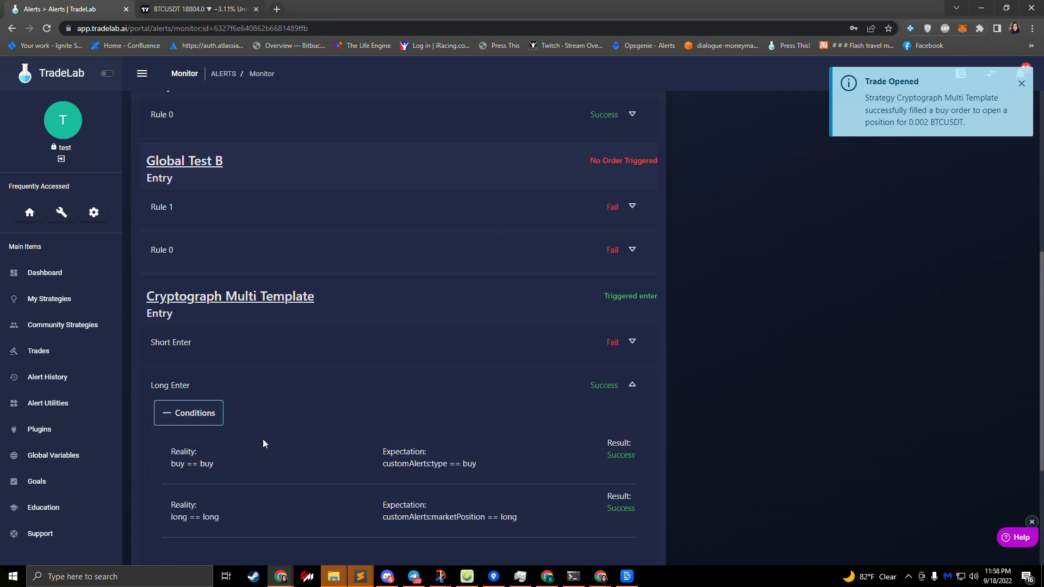
scroll(262, 443, "down", 4)
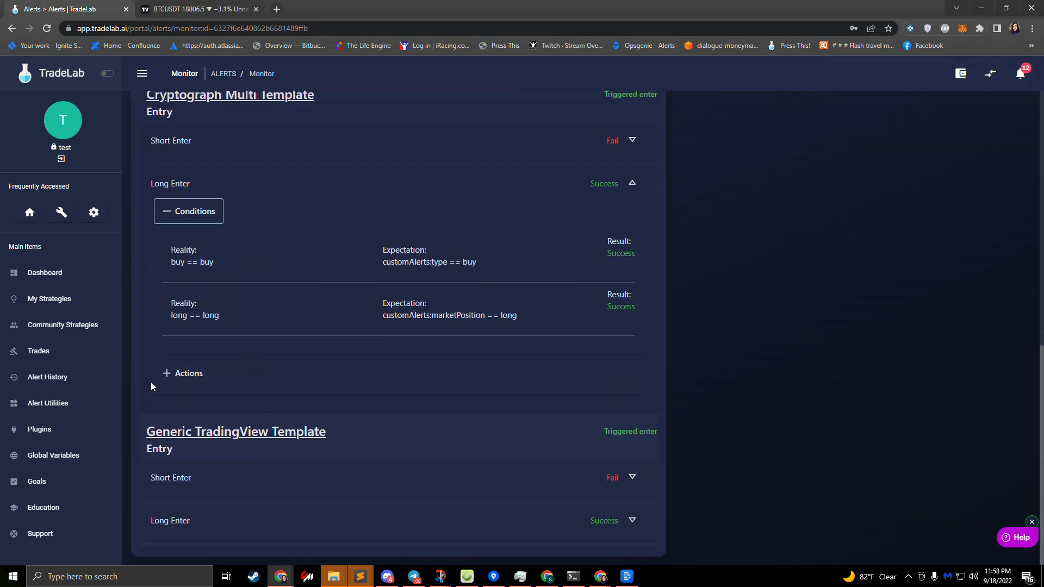
Step: Expand the Long Enter rule's actions and review how they set the side, Stop Line and Take Line
left_click(169, 376)
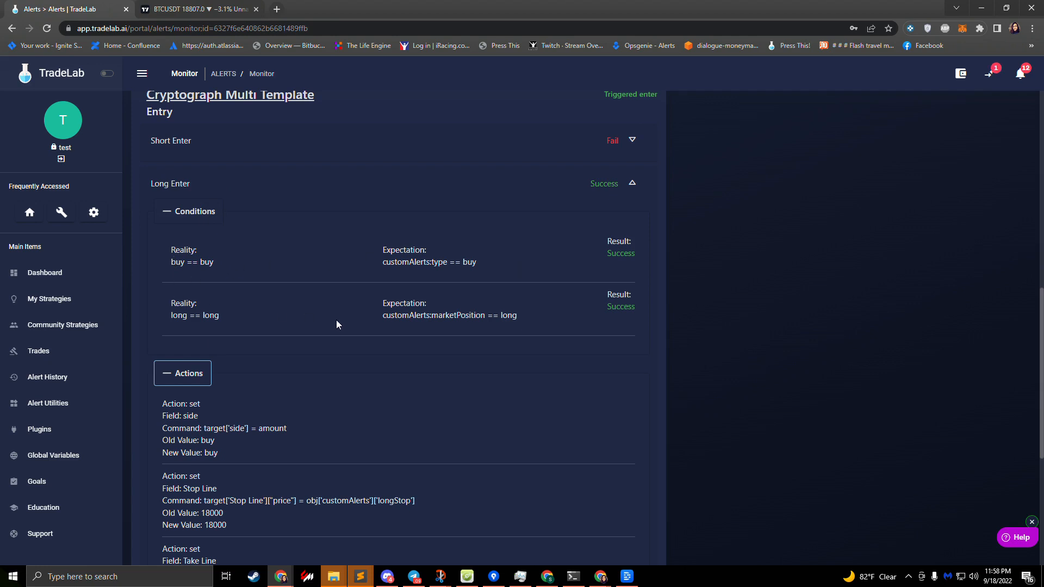
scroll(236, 315, "down", 3)
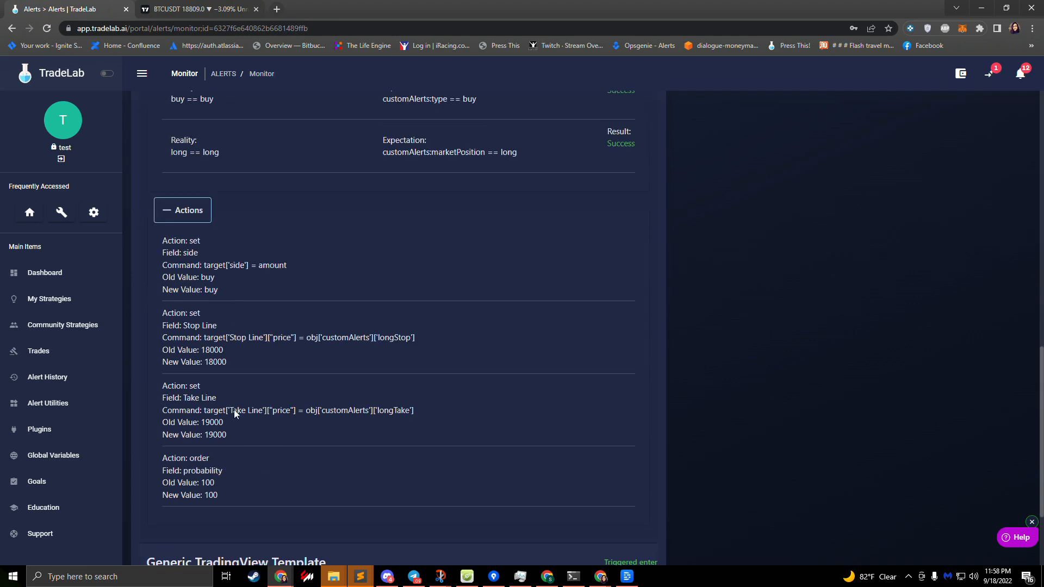
left_click_drag(226, 432, 194, 386)
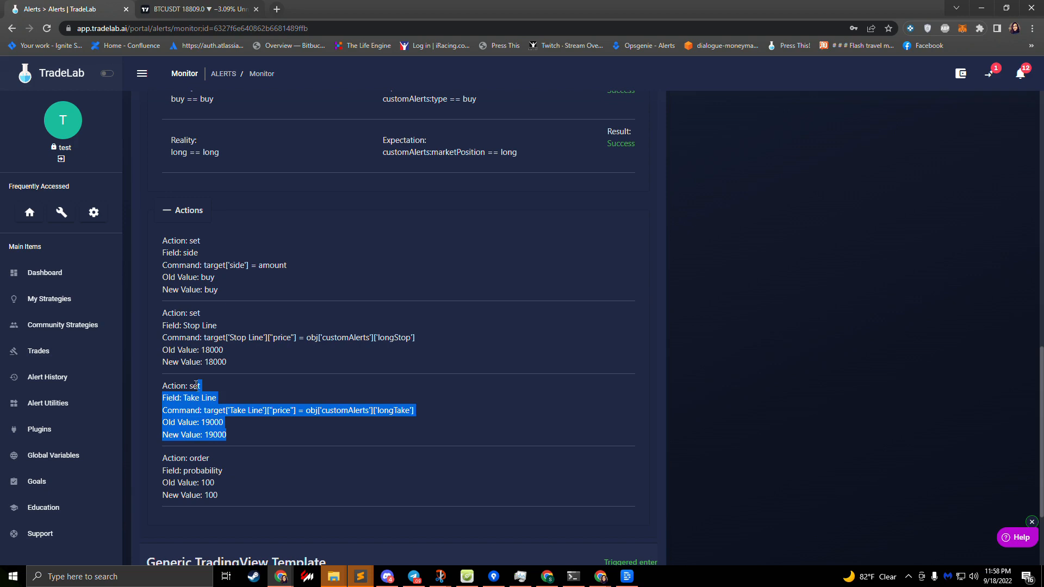
left_click(203, 348)
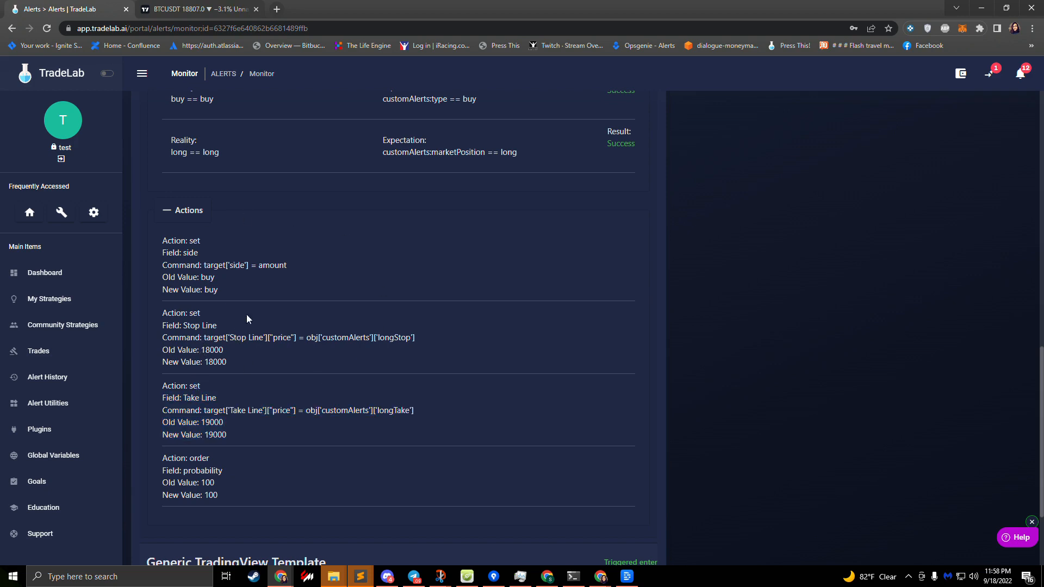
scroll(250, 319, "up", 1)
scroll(362, 303, "up", 1)
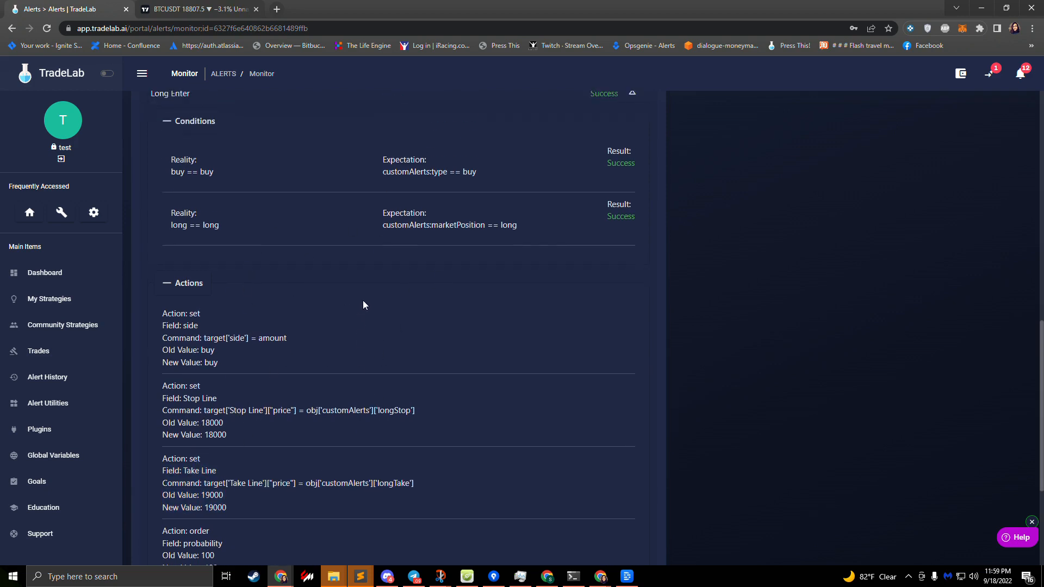
Step: Open the Cryptograph Multi Template strategy for editing and prepare a test alert with type "sell" and marketPosition "long"
left_click(52, 300)
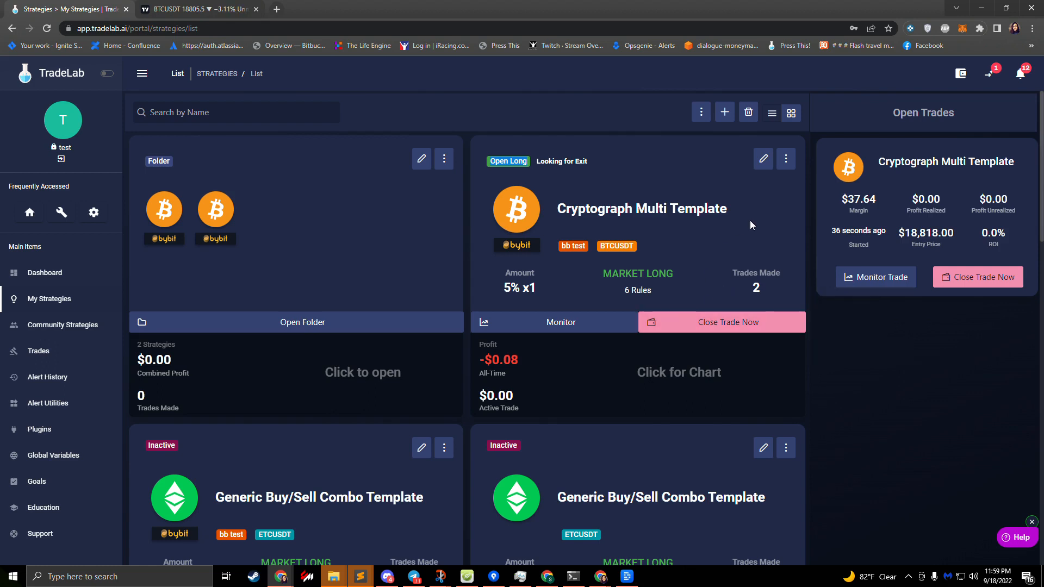
left_click(762, 159)
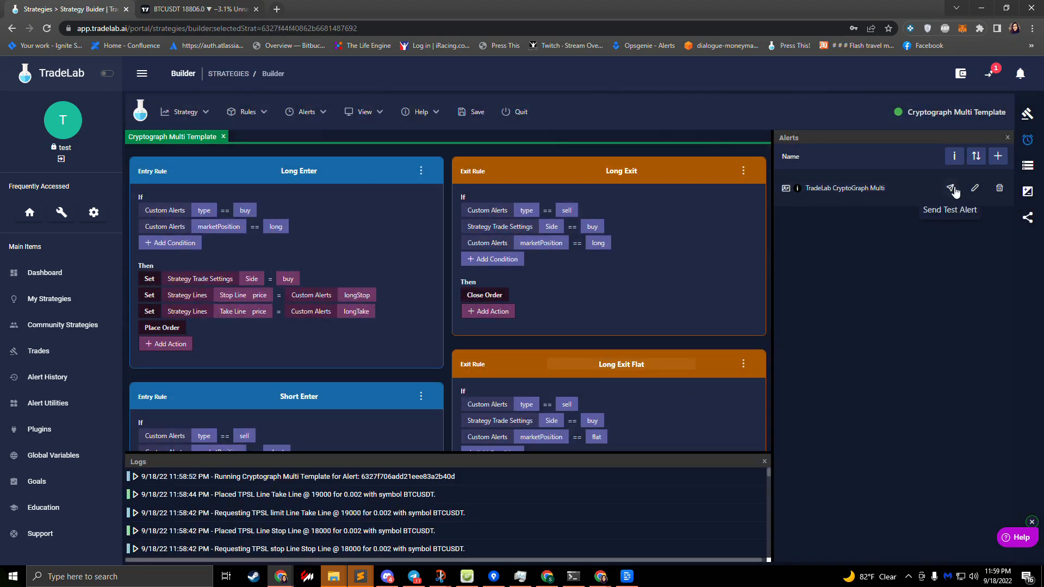
left_click(951, 188)
left_click(603, 308)
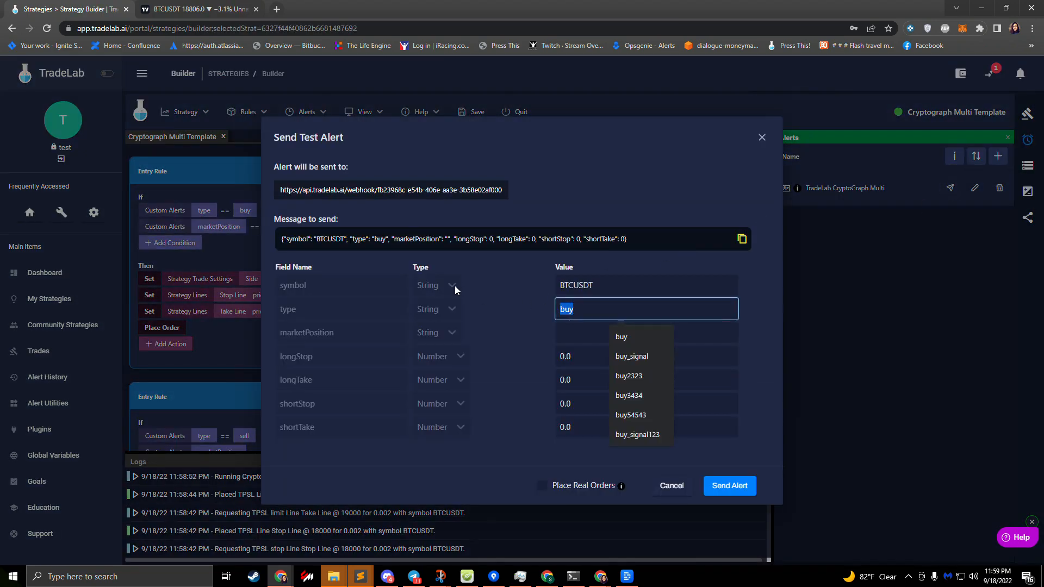
type("sell")
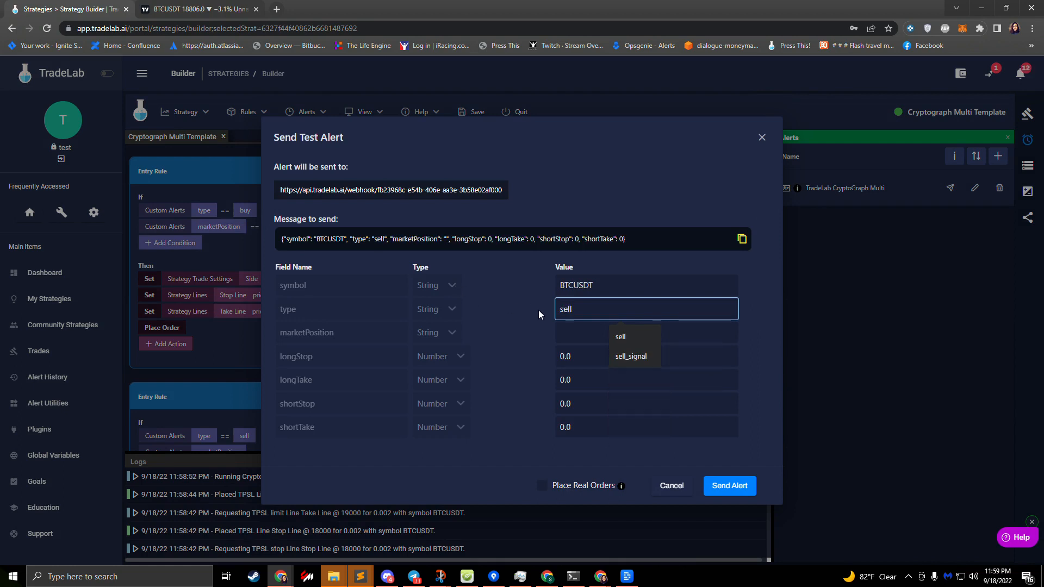
left_click(583, 331)
type("long")
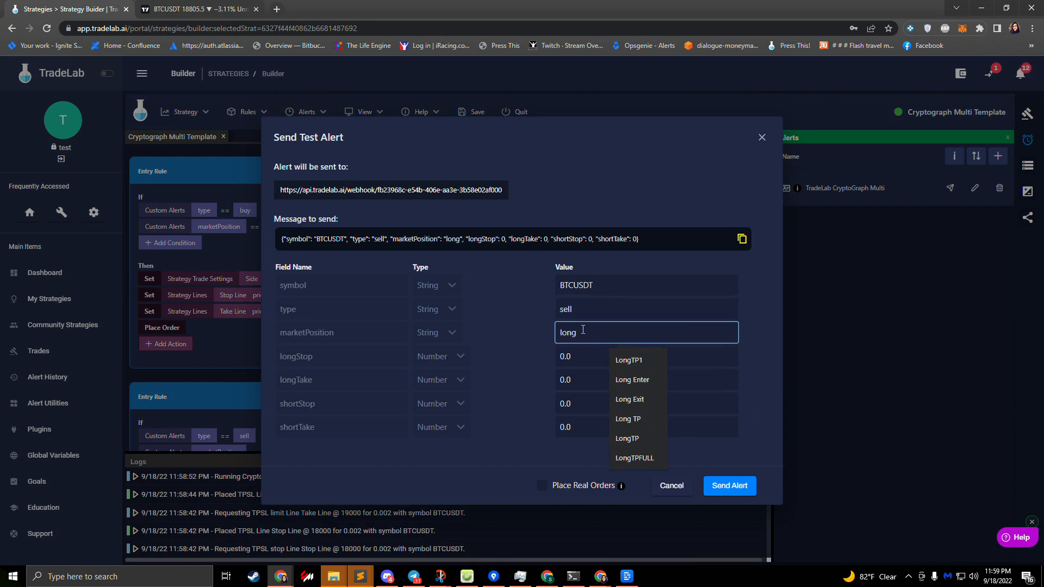
Step: Enable Place Real Orders for the sell test alert and send it
left_click(583, 308)
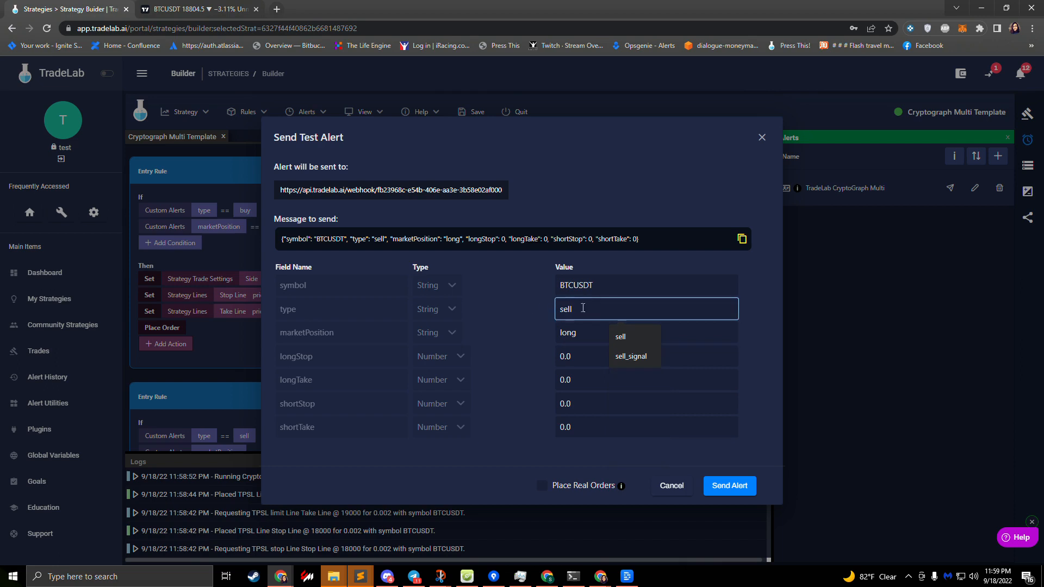
left_click(584, 356)
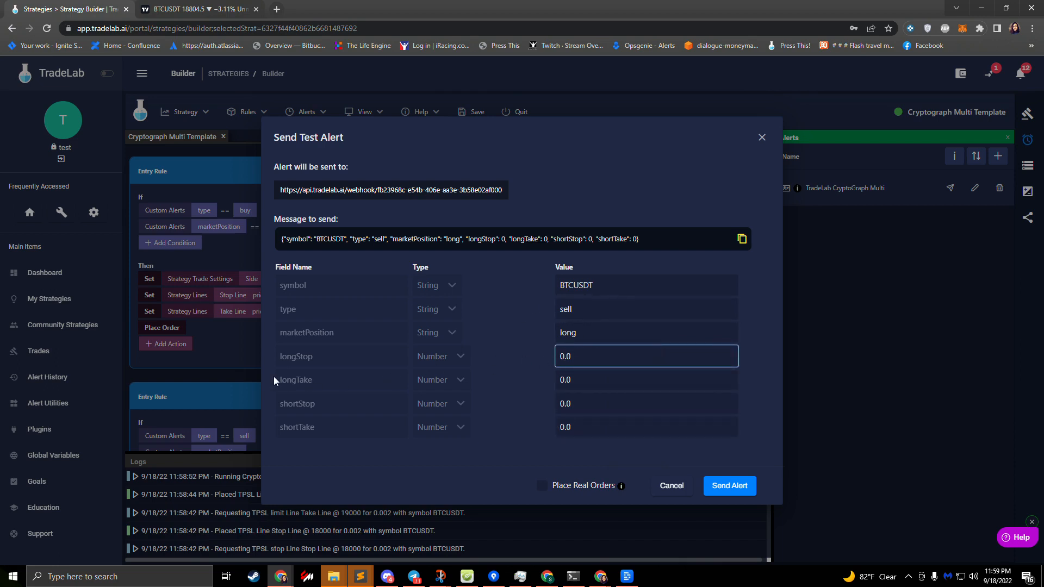
left_click(542, 485)
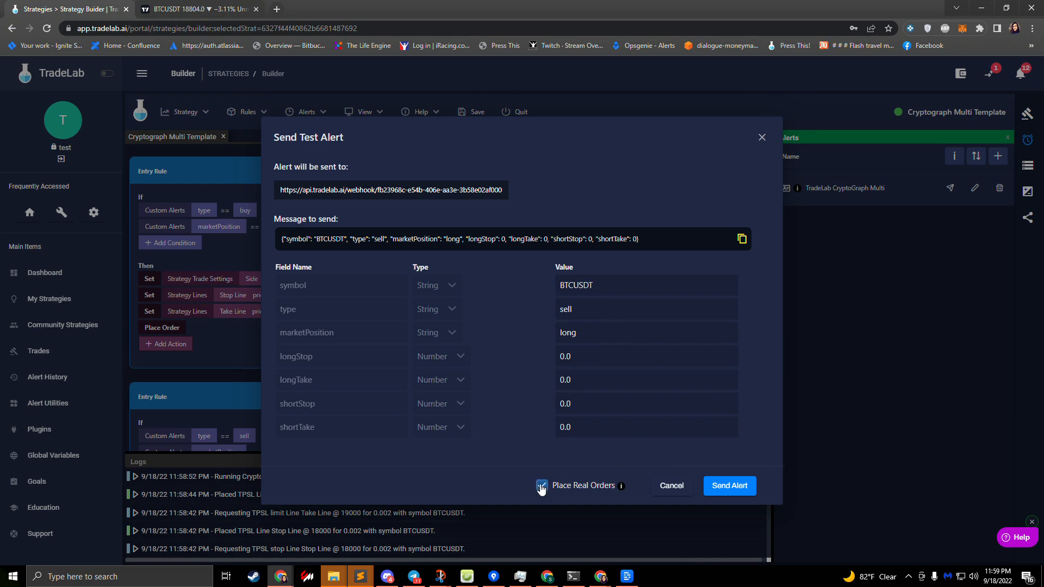
left_click(727, 486)
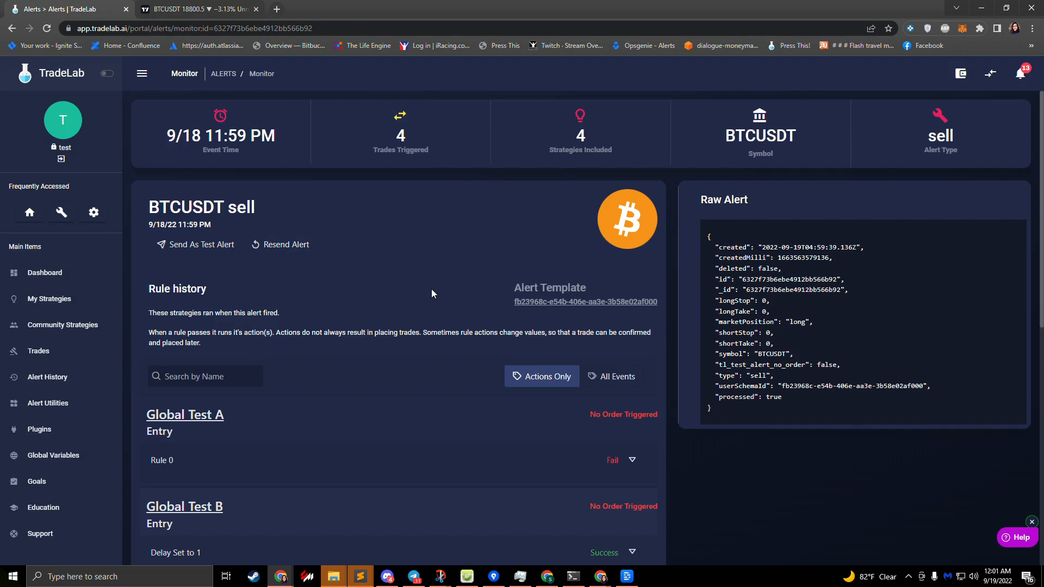
Step: Examine the conditions of Cryptograph Multi Template's Long Exit rule in the sell alert's rule history
scroll(431, 288, "down", 8)
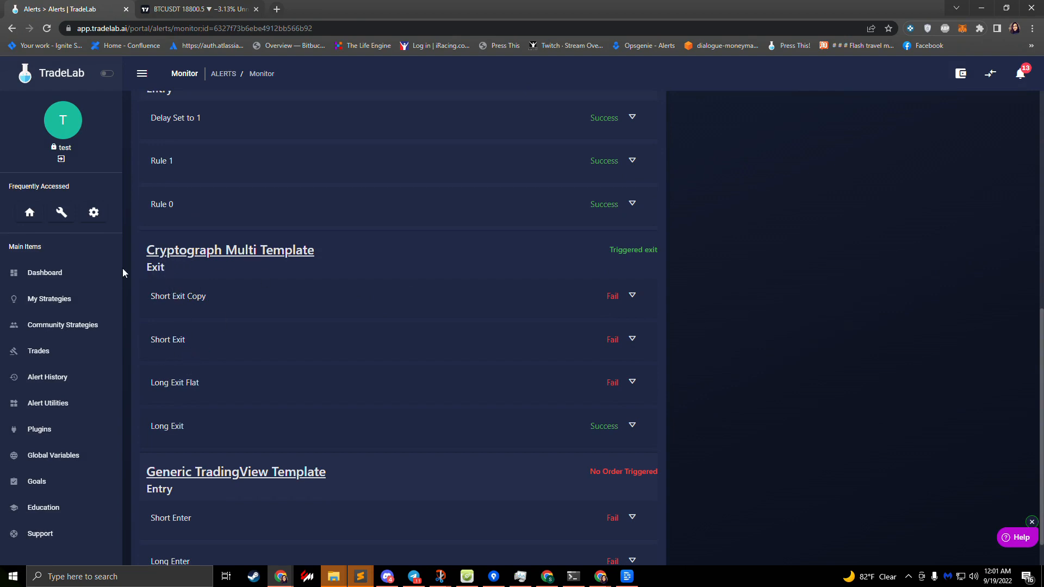
left_click(182, 435)
left_click(179, 456)
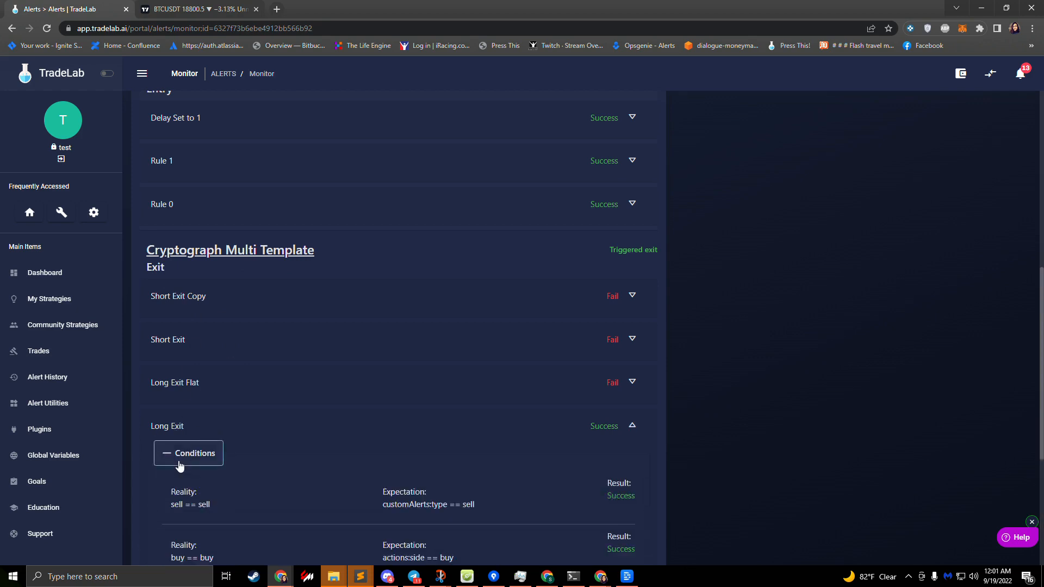
scroll(227, 423, "down", 4)
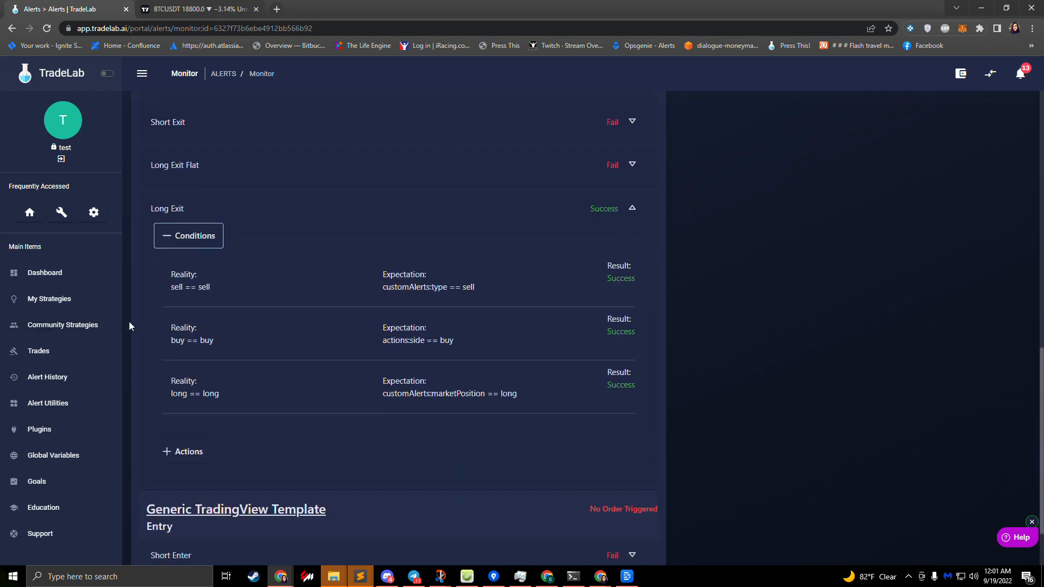
Step: Check the Cryptograph Multi Template's trade status in the strategies list and view the help and support ticket options
left_click(56, 303)
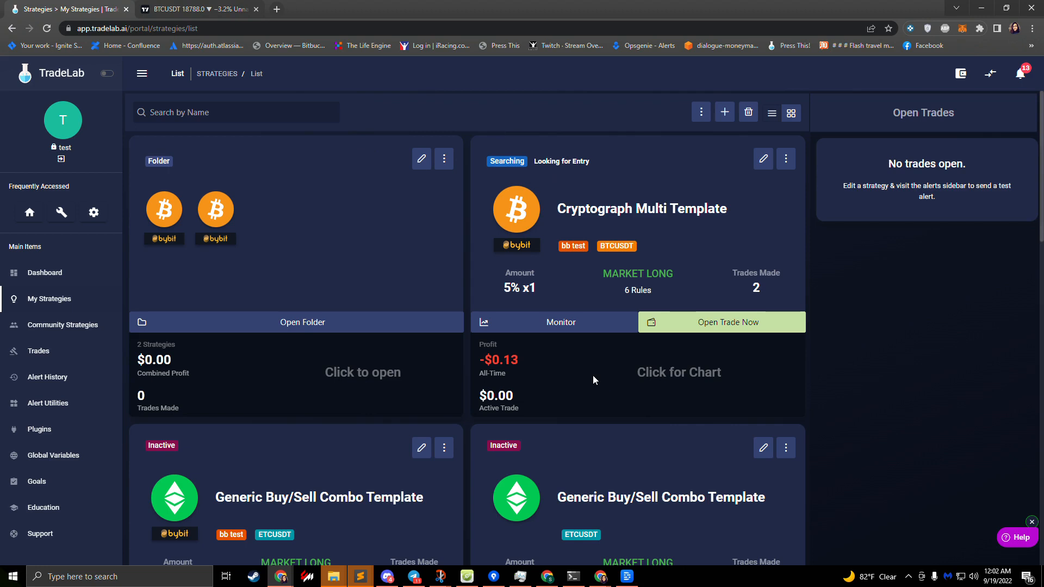
left_click(1012, 539)
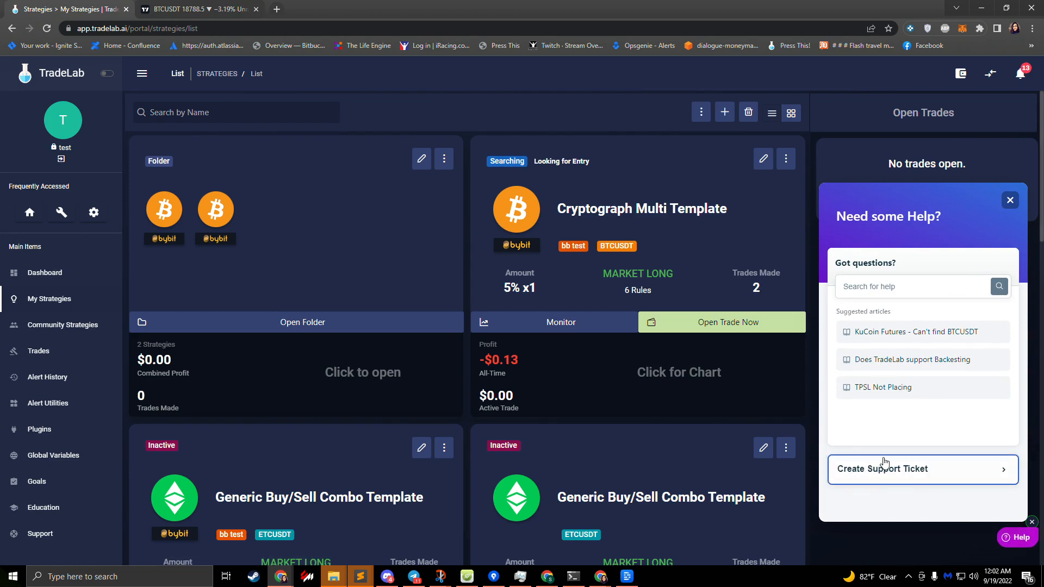
left_click(686, 437)
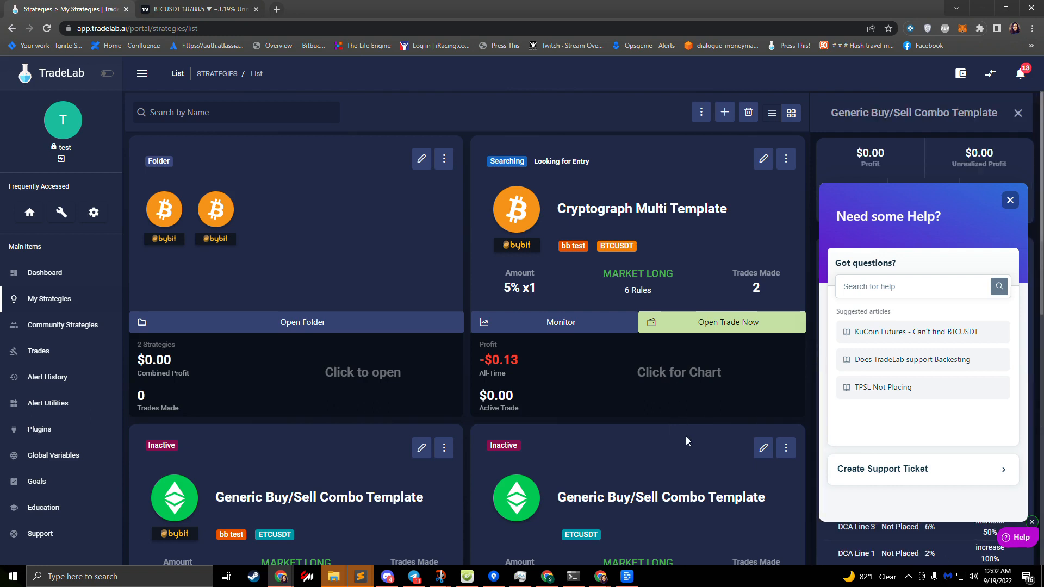
left_click(1010, 200)
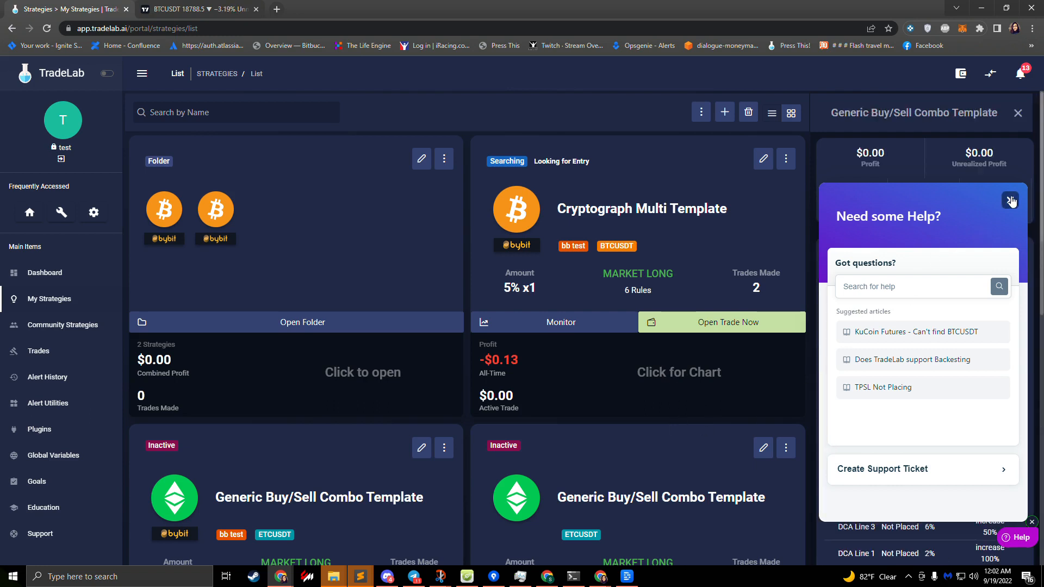